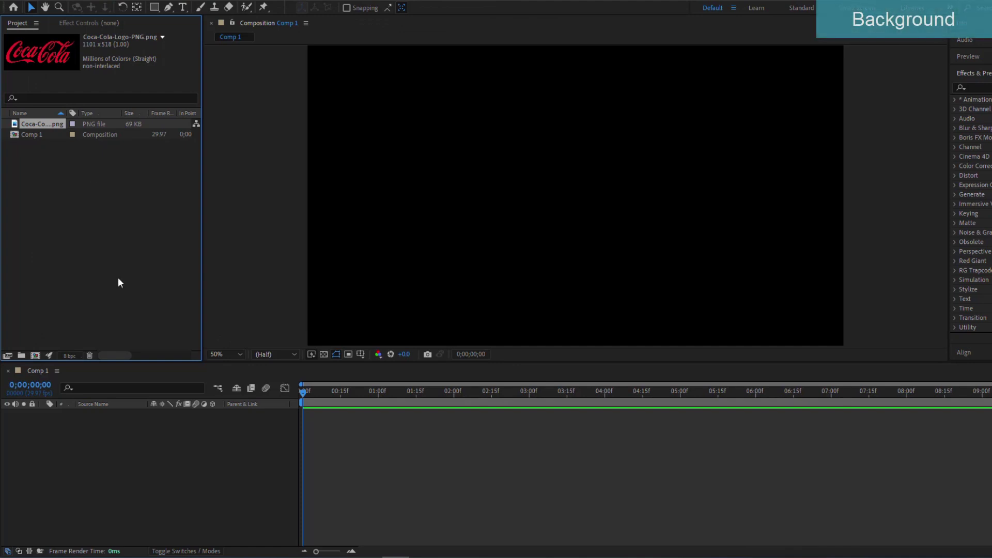
Create a 1920 × 1080 px dark grey solid layer named Bg in Comp 1
{"action": "right_click", "coordinate": [111, 447]}
{"action": "mouse_move", "coordinate": [137, 313]}
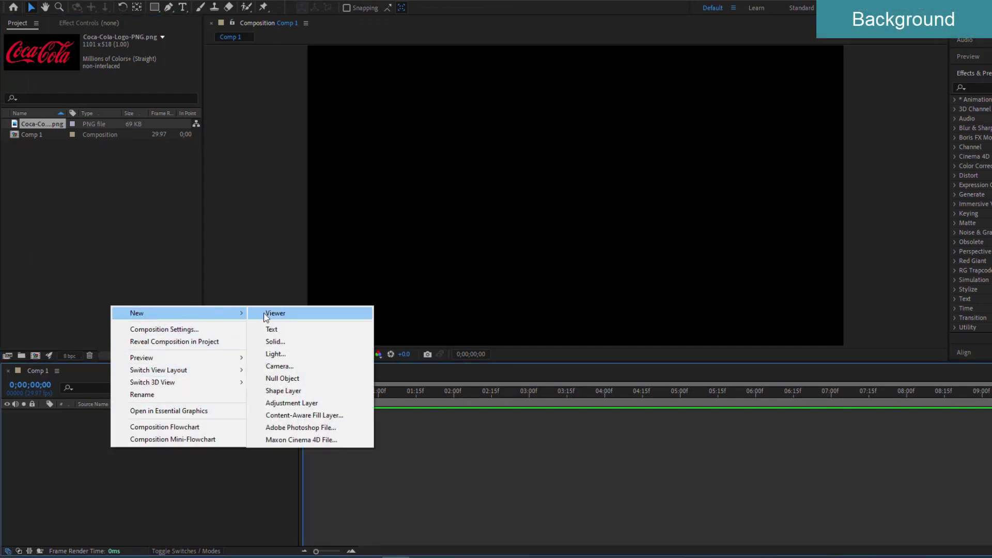
{"action": "left_click", "coordinate": [274, 342]}
{"action": "type", "text": "Bg"}
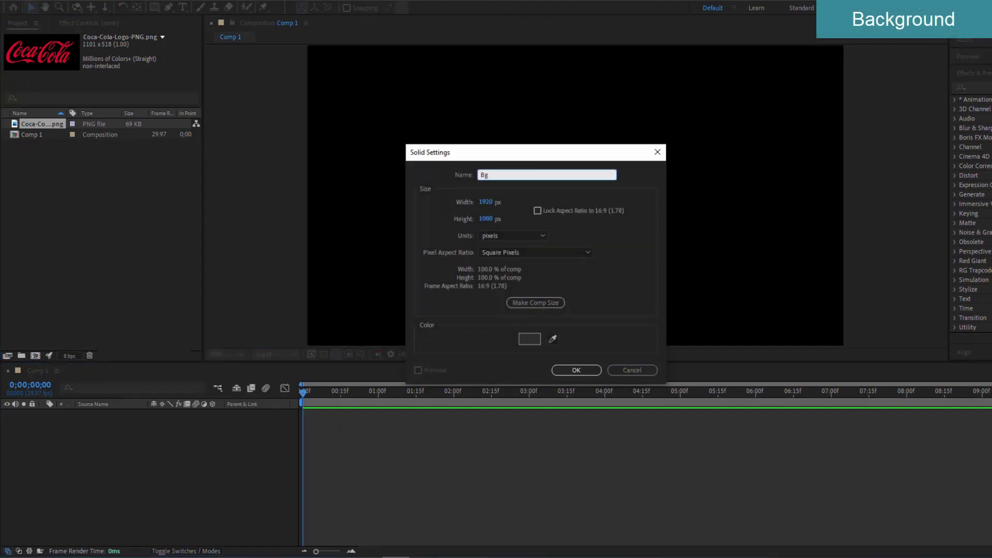
{"action": "left_click", "coordinate": [568, 370]}
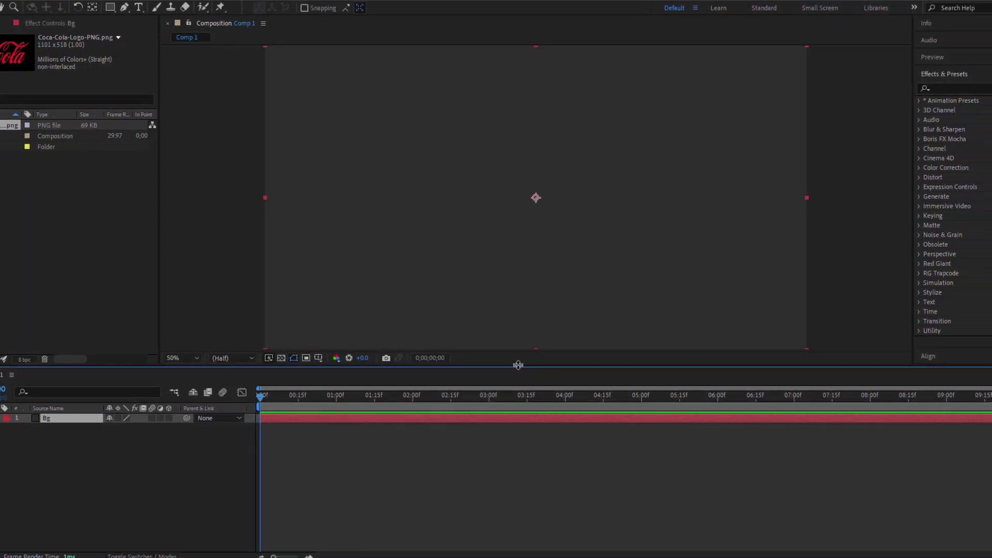
Find the Gradient Ramp effect by searching for Gradient and apply it to the Bg layer
{"action": "left_click", "coordinate": [914, 89]}
{"action": "type", "text": "Gra"}
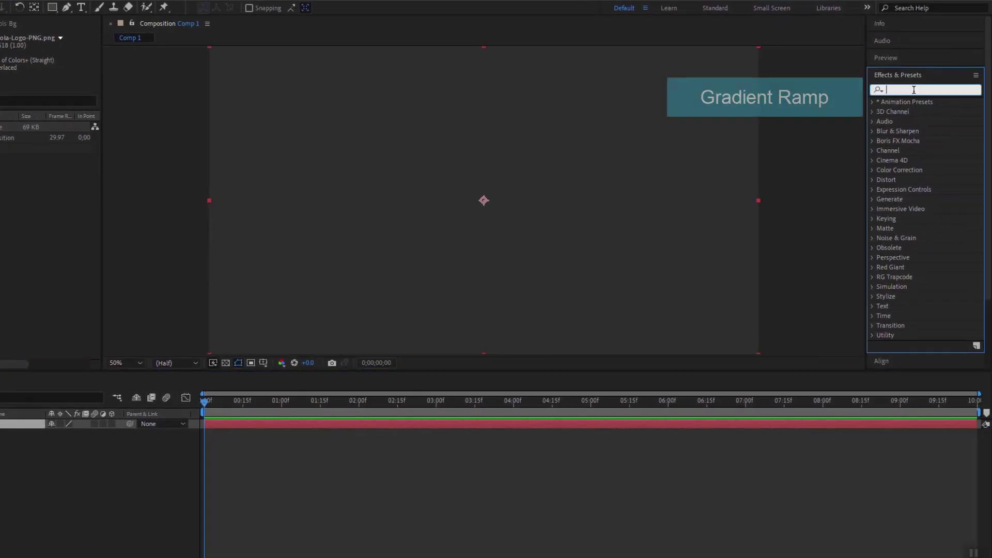
{"action": "type", "text": "dient"}
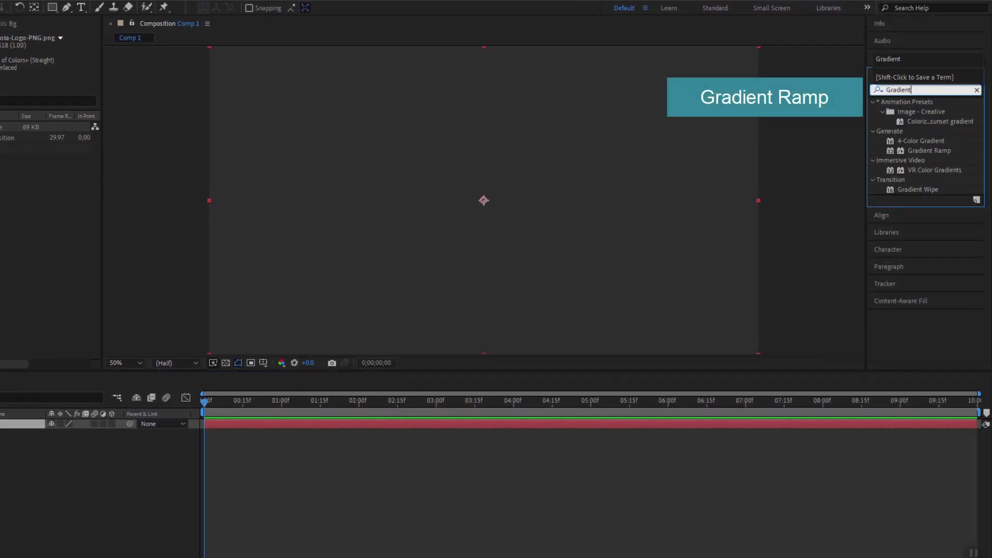
{"action": "left_click", "coordinate": [950, 151]}
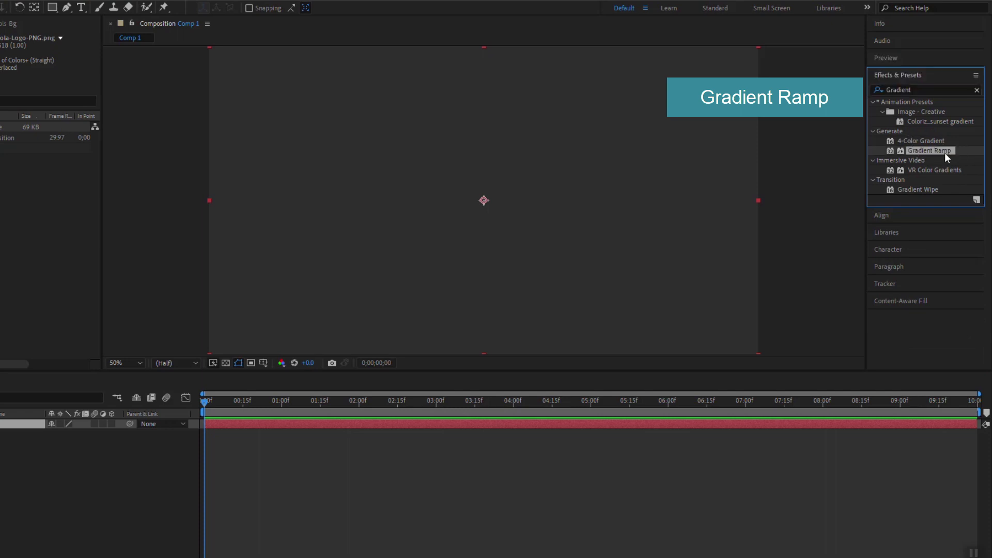
{"action": "left_click_drag", "start_coordinate": [944, 153], "coordinate": [516, 258]}
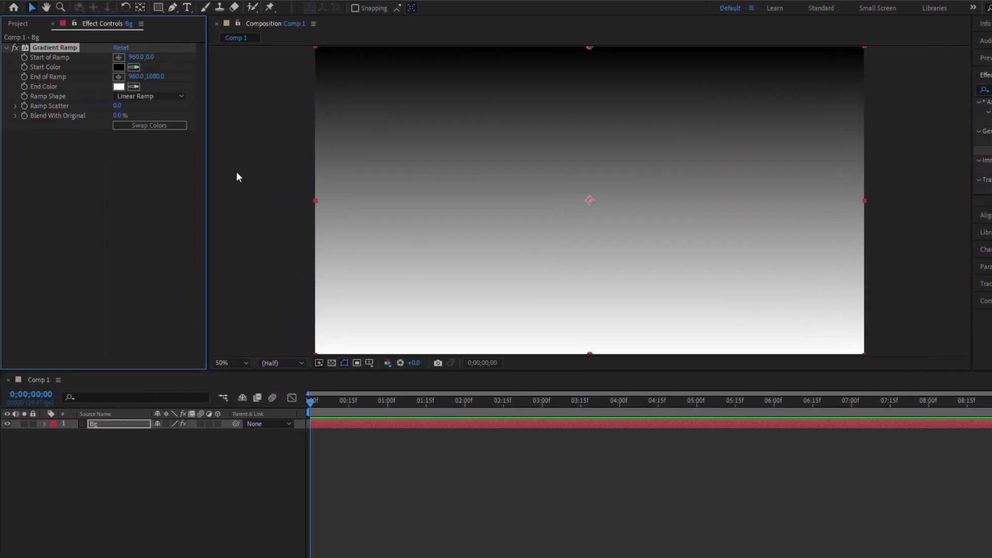
Make the gradient a Radial Ramp starting at the frame's centre, about 956, 542, and ending outside its upper-left corner, about -354, 30
{"action": "left_click", "coordinate": [137, 97]}
{"action": "left_click", "coordinate": [141, 120]}
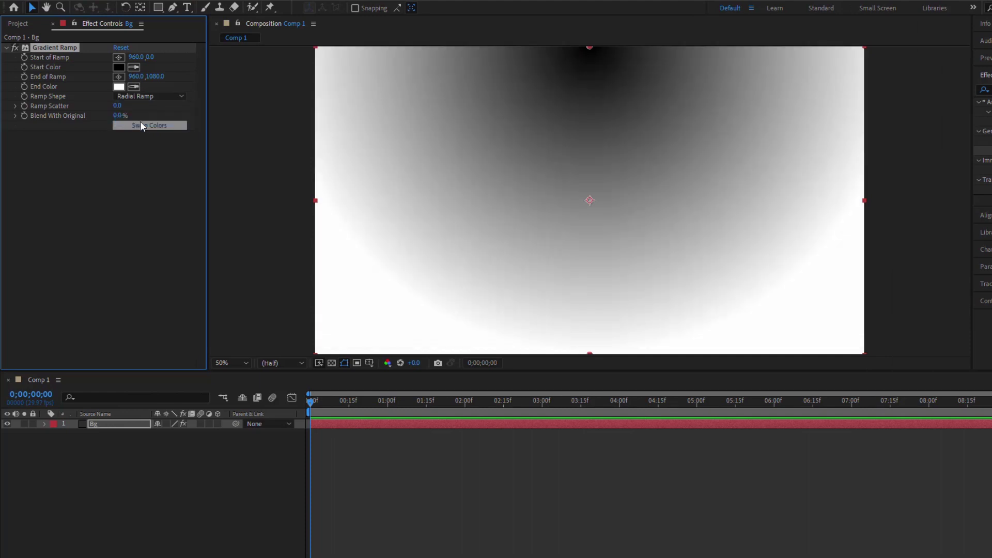
{"action": "left_click_drag", "start_coordinate": [589, 47], "coordinate": [590, 203]}
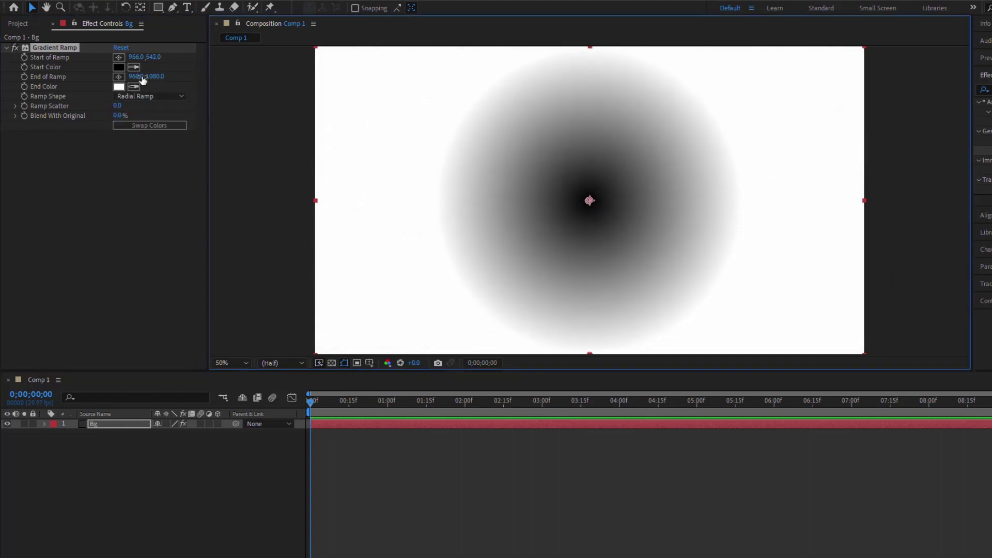
{"action": "left_click", "coordinate": [119, 76]}
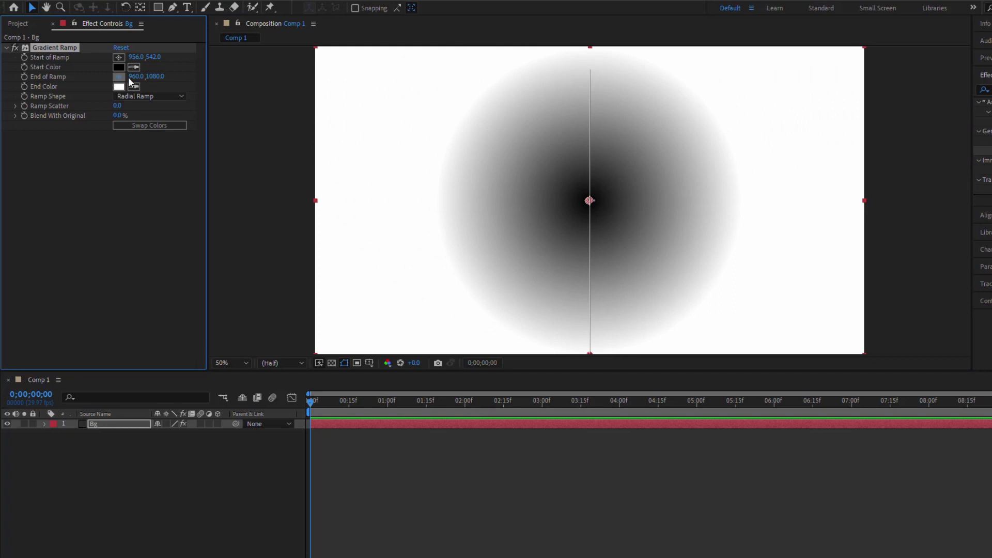
{"action": "left_click", "coordinate": [214, 55]}
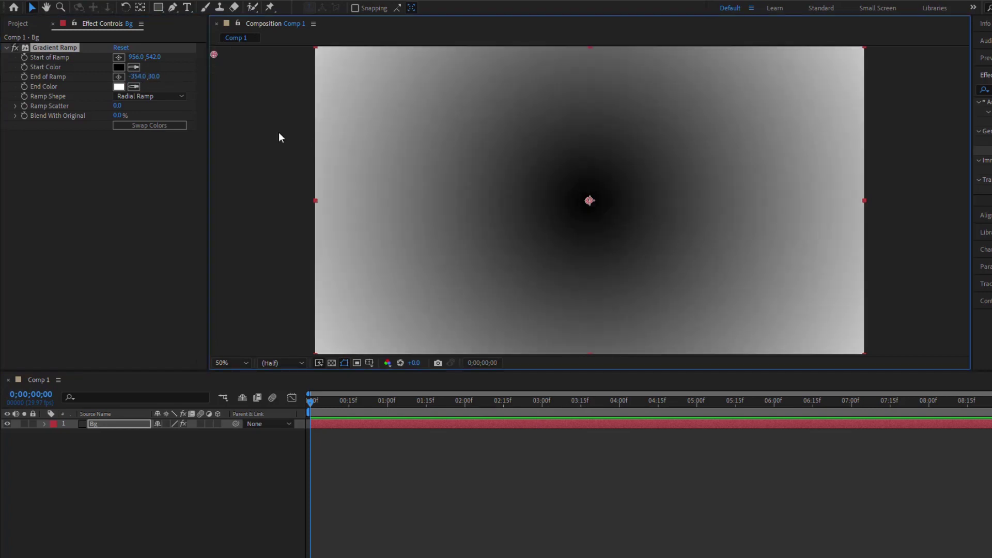
Swap the gradient's colors and set its start color to a very dark navy blue
{"action": "left_click", "coordinate": [137, 123]}
{"action": "left_click", "coordinate": [118, 67]}
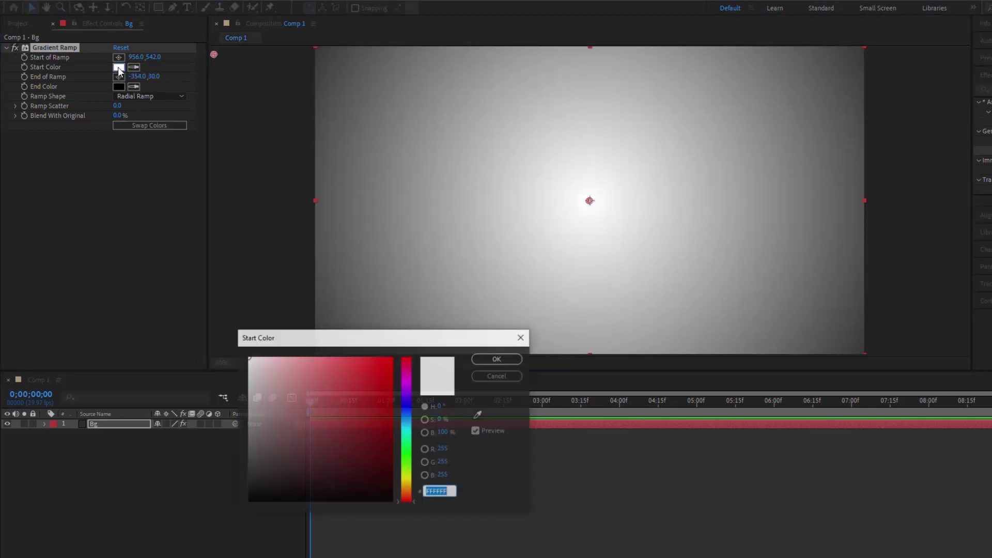
{"action": "left_click", "coordinate": [406, 409]}
{"action": "left_click", "coordinate": [369, 481]}
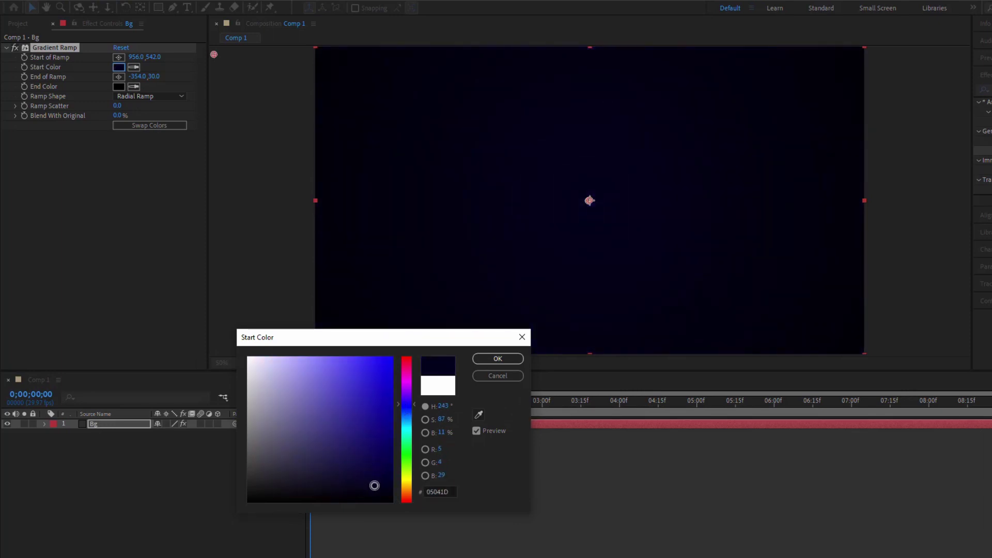
{"action": "left_click_drag", "start_coordinate": [375, 485], "coordinate": [374, 487]}
{"action": "left_click", "coordinate": [498, 359]}
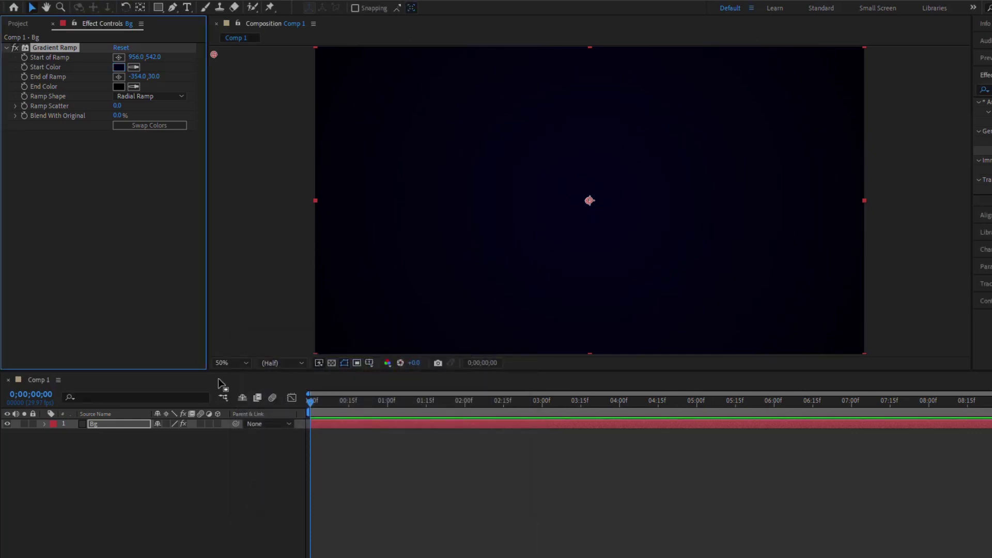
Add the Coca-Cola logo PNG above the Bg layer and pre-compose it as Logo, moving all attributes into the new composition
{"action": "left_click", "coordinate": [18, 23]}
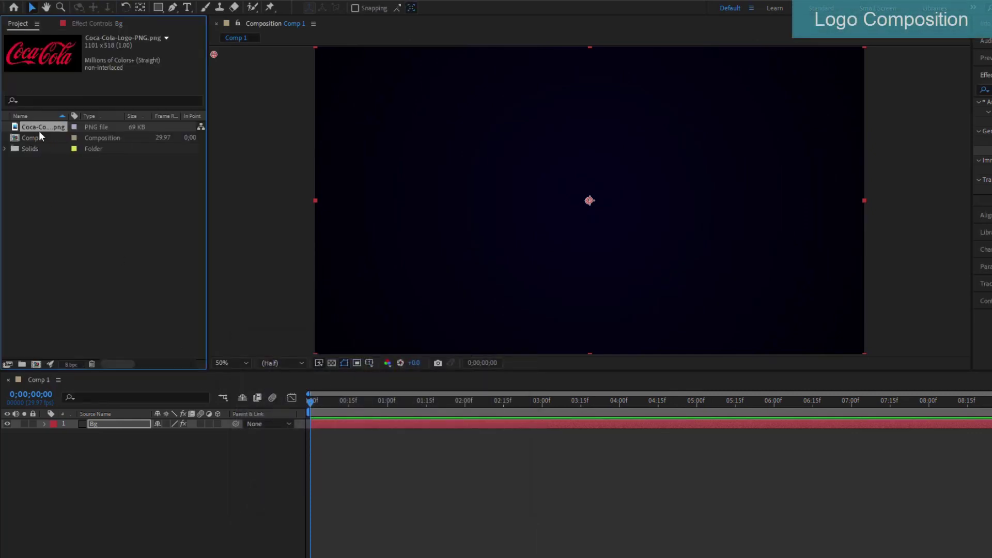
{"action": "left_click_drag", "start_coordinate": [38, 127], "coordinate": [99, 420]}
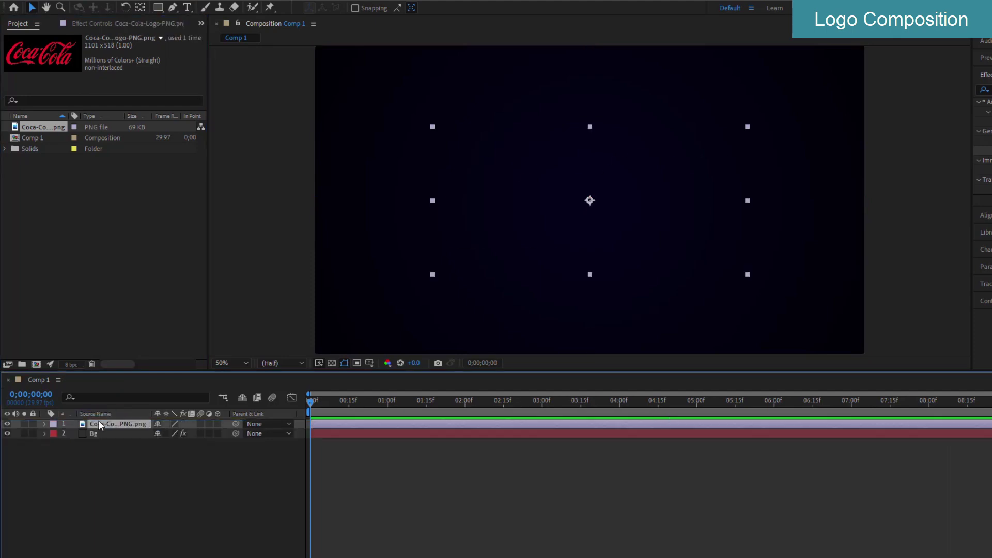
{"action": "right_click", "coordinate": [122, 423]}
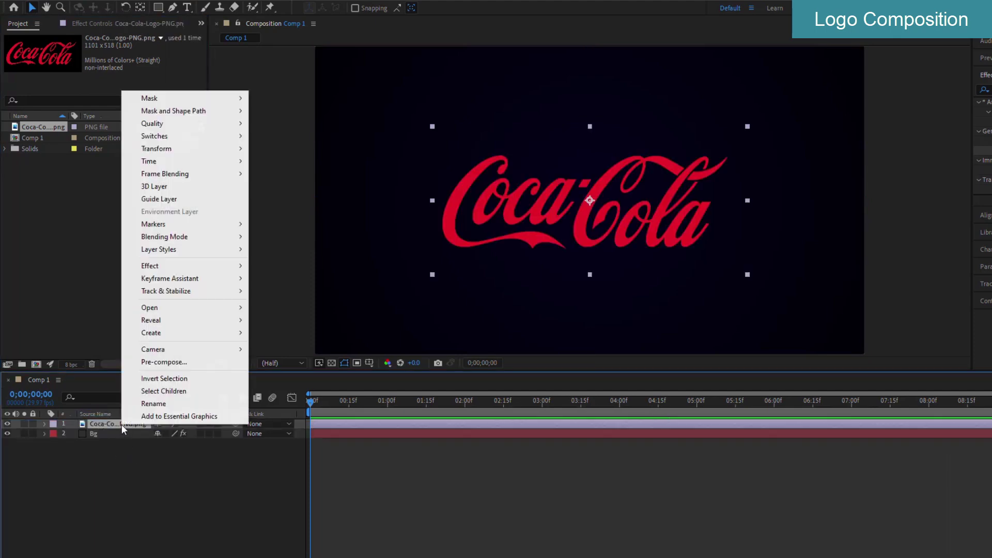
{"action": "left_click", "coordinate": [153, 361]}
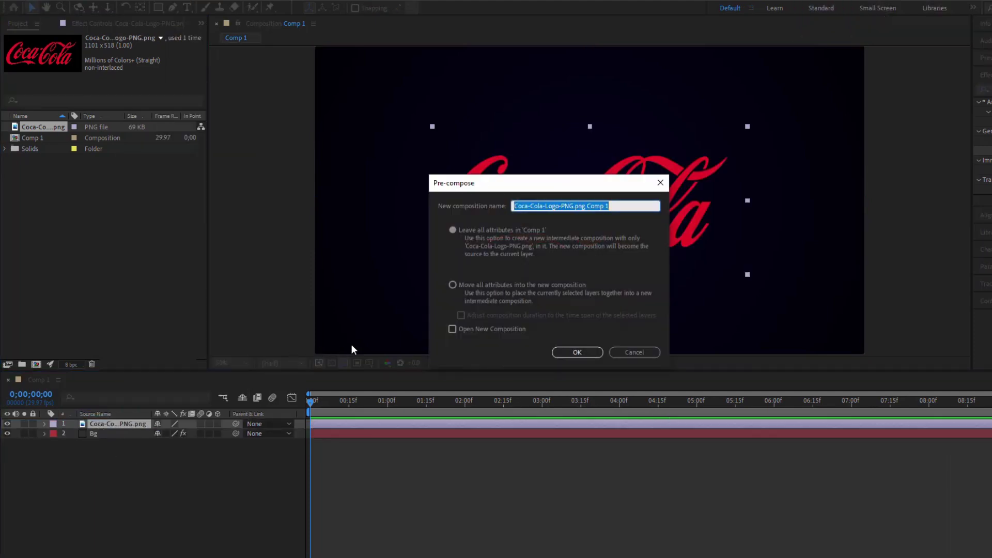
{"action": "type", "text": "Logo"}
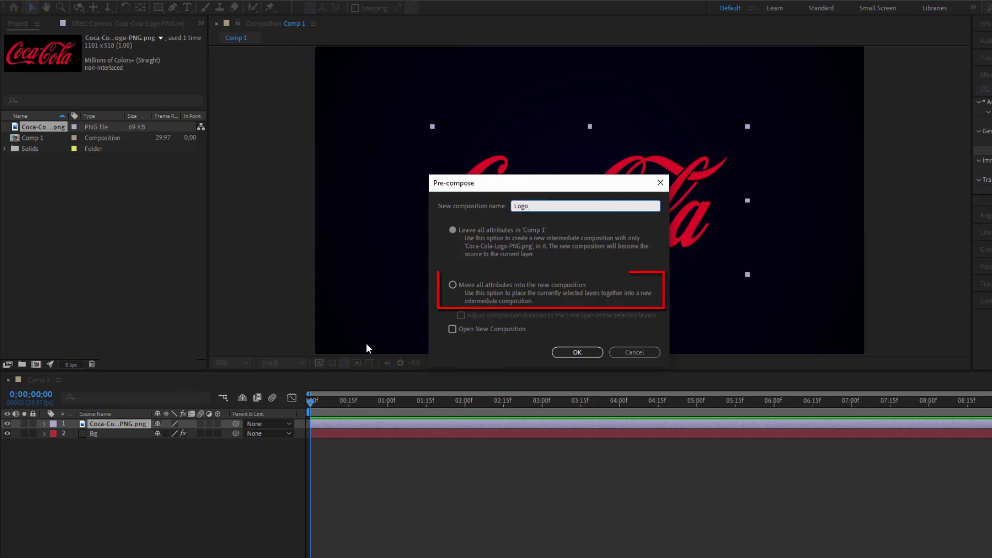
{"action": "left_click", "coordinate": [452, 285]}
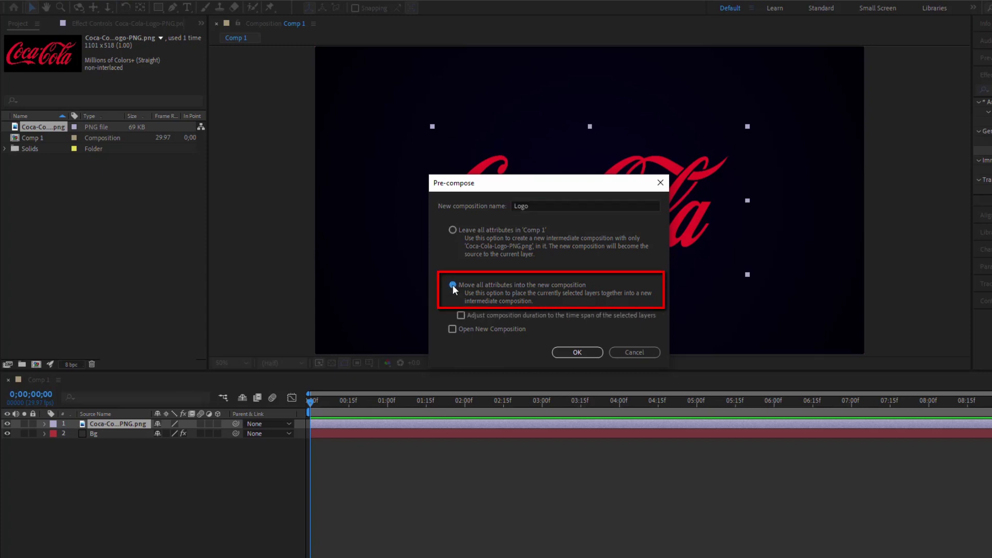
{"action": "left_click", "coordinate": [581, 353]}
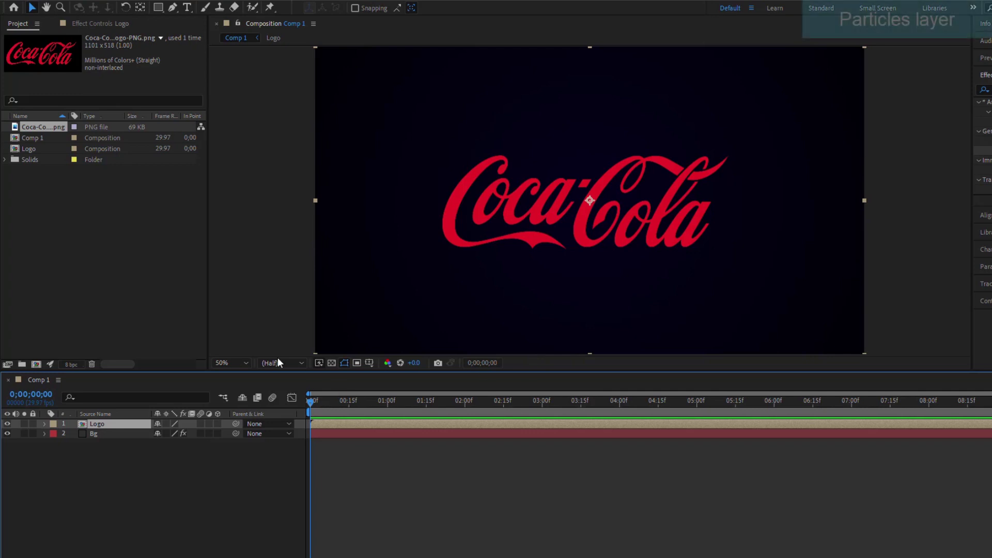
Add a second copy of the Logo composition above the other layers and rename that layer Particles
{"action": "left_click_drag", "start_coordinate": [33, 149], "coordinate": [99, 422]}
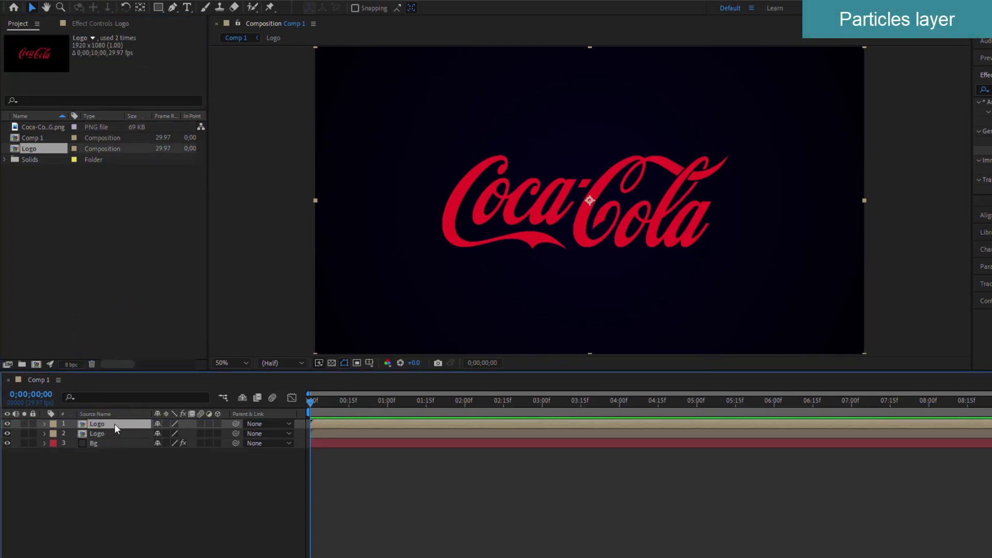
{"action": "key", "text": "Return"}
{"action": "type", "text": "Particles"}
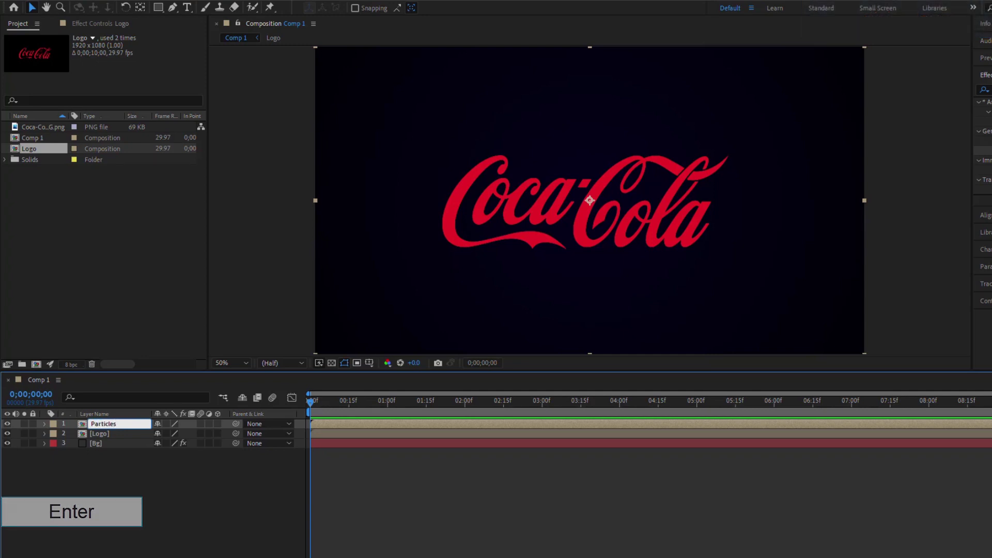
{"action": "key", "text": "Return"}
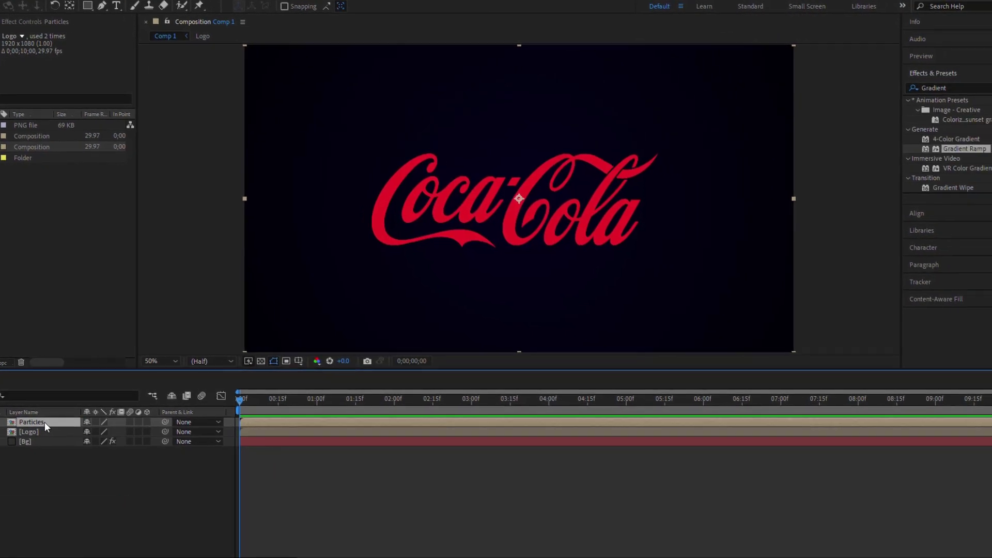
Find the CC Particle Systems II effect by searching for Particle and apply it to the Particles layer
{"action": "left_click", "coordinate": [977, 88]}
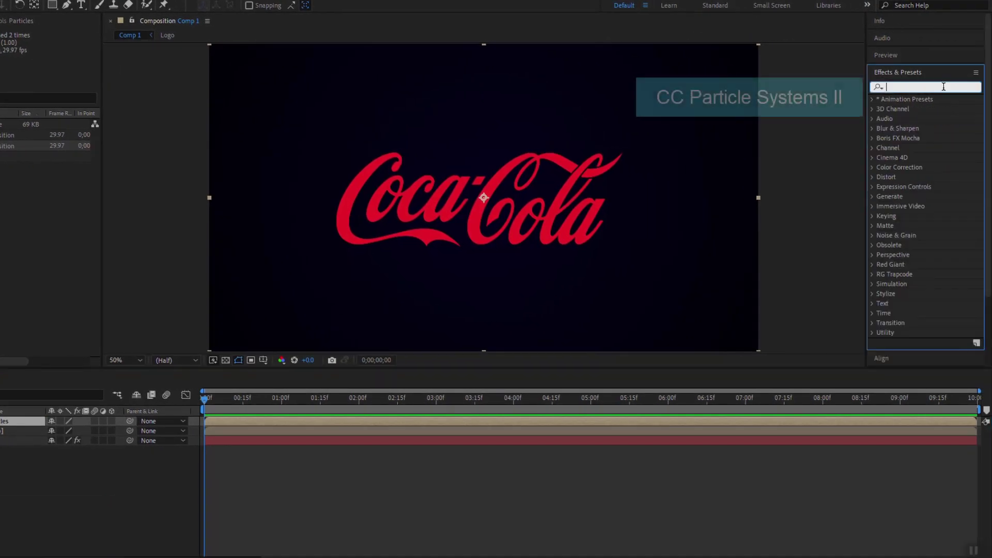
{"action": "type", "text": "Particle"}
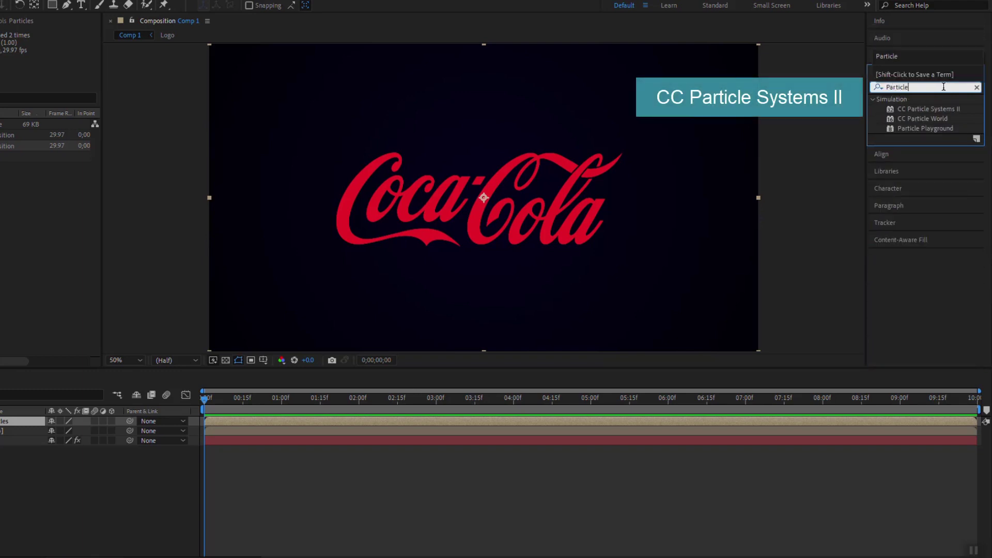
{"action": "left_click_drag", "start_coordinate": [929, 109], "coordinate": [17, 420]}
{"action": "left_click_drag", "start_coordinate": [124, 424], "coordinate": [124, 423]}
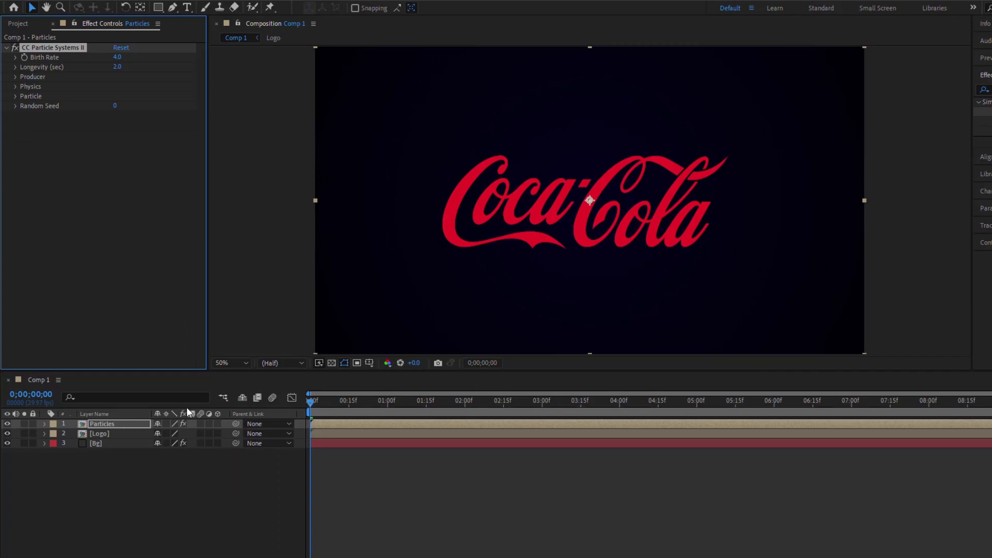
Move the current time to 0;00;01;16, expand the Producer settings and try a horizontal producer position of 879
{"action": "left_click_drag", "start_coordinate": [310, 398], "coordinate": [429, 416]}
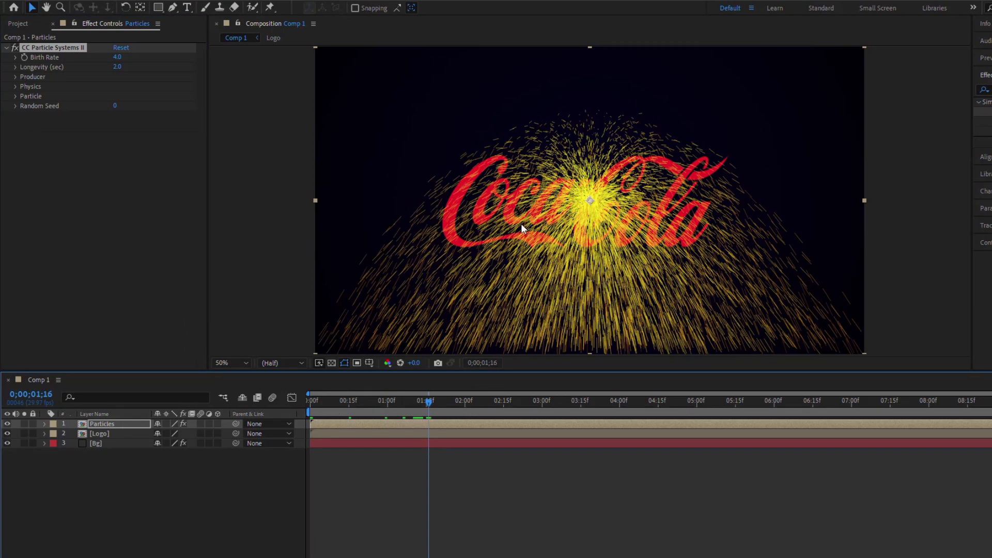
{"action": "left_click", "coordinate": [15, 76]}
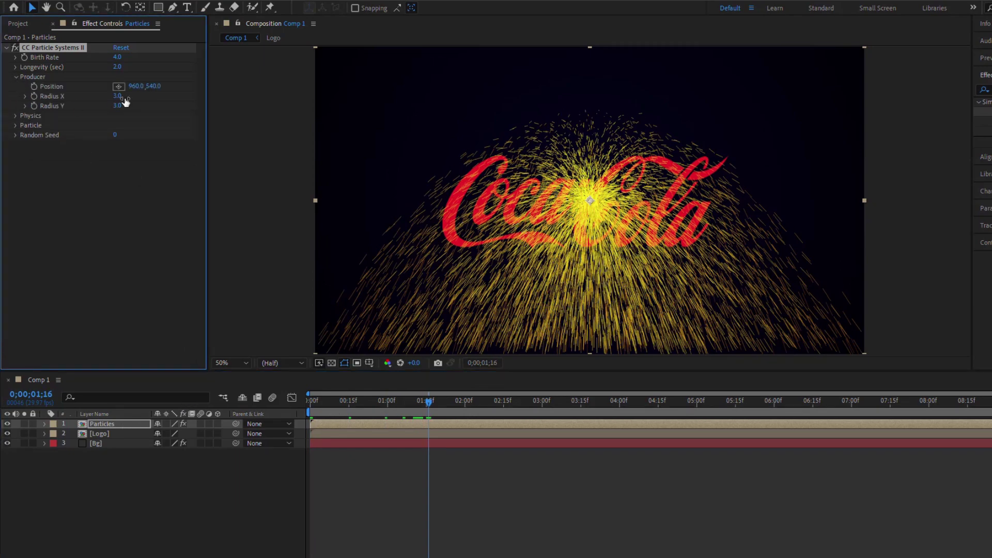
{"action": "left_click_drag", "start_coordinate": [136, 86], "coordinate": [94, 87]}
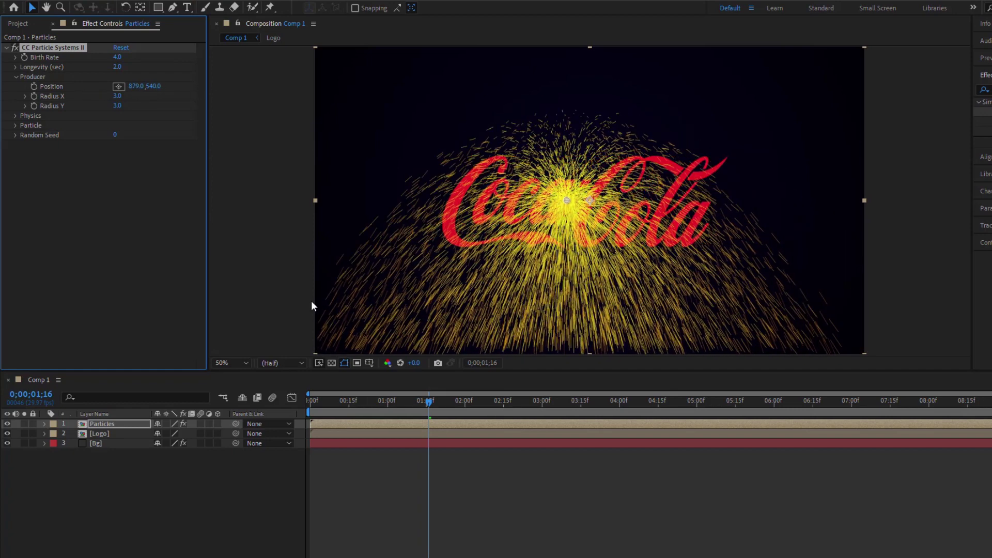
Keyframe the Producer's Position at 0;00;00;00 with its horizontal value set to 0
{"action": "left_click_drag", "start_coordinate": [429, 402], "coordinate": [318, 401]}
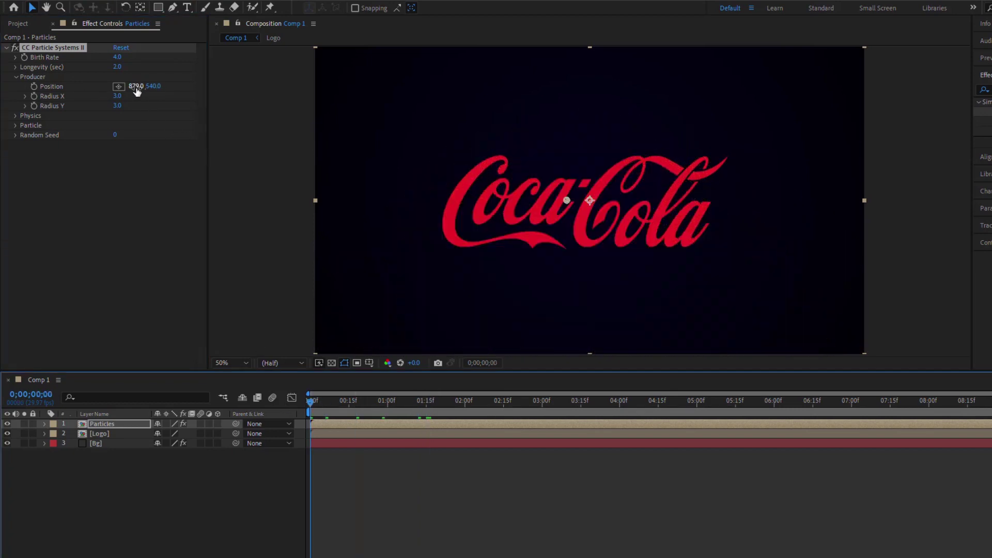
{"action": "left_click", "coordinate": [136, 88]}
{"action": "type", "text": "0"}
{"action": "key", "text": "Return"}
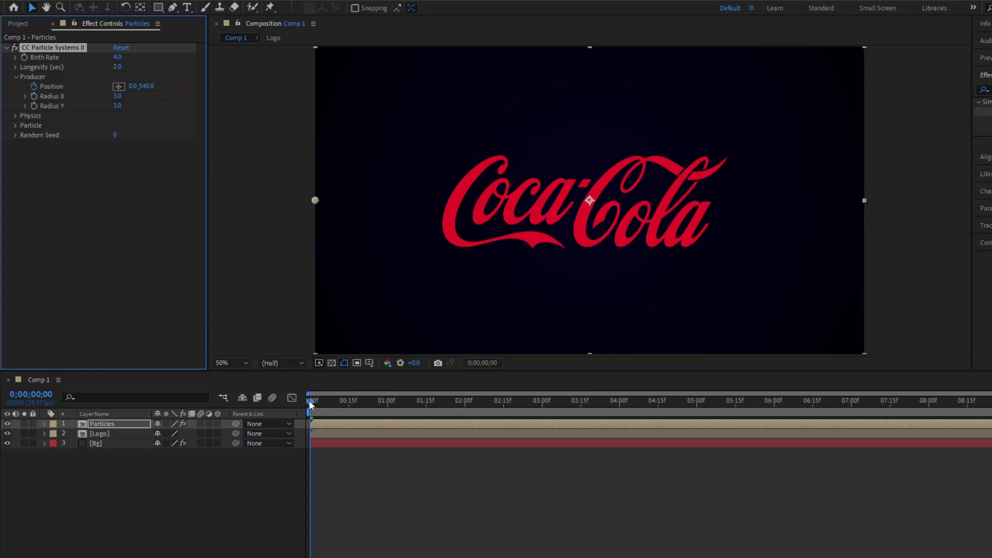
Set the Producer's horizontal position to 1920 at the last frame, 0;00;09;29, and play back the particle animation
{"action": "left_click_drag", "start_coordinate": [309, 401], "coordinate": [991, 401]}
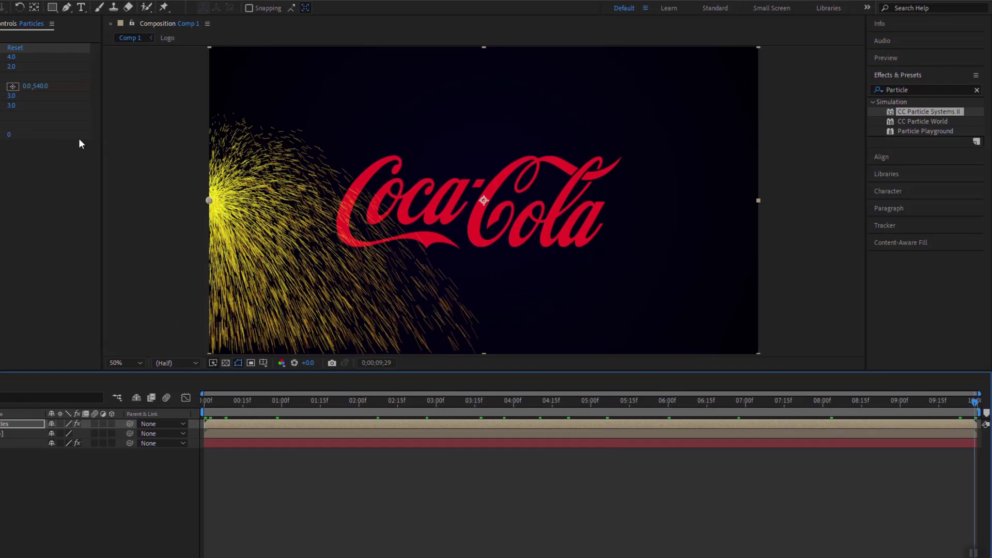
{"action": "left_click", "coordinate": [26, 86]}
{"action": "type", "text": "702"}
{"action": "key", "text": "Return"}
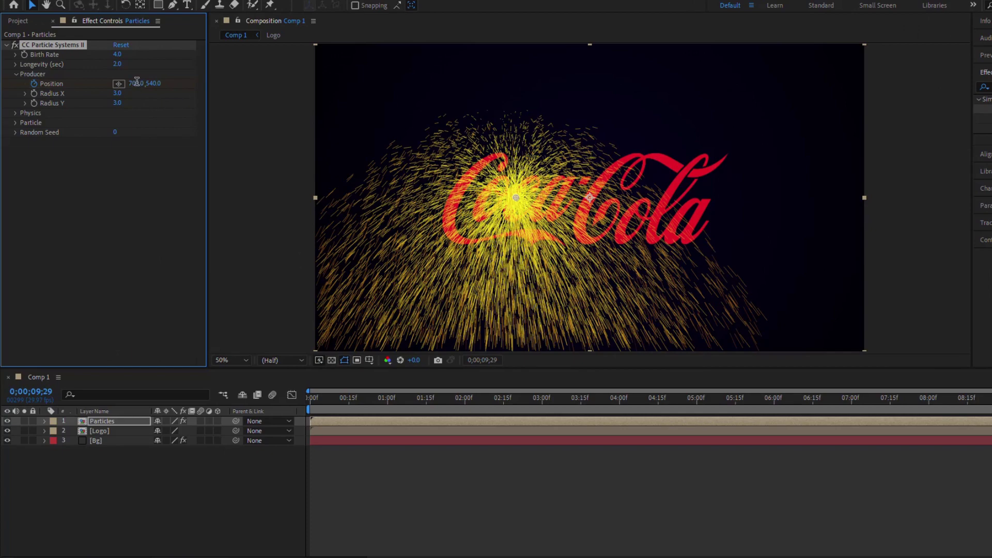
{"action": "left_click", "coordinate": [136, 83]}
{"action": "type", "text": "1920"}
{"action": "key", "text": "Return"}
{"action": "key", "text": "space"}
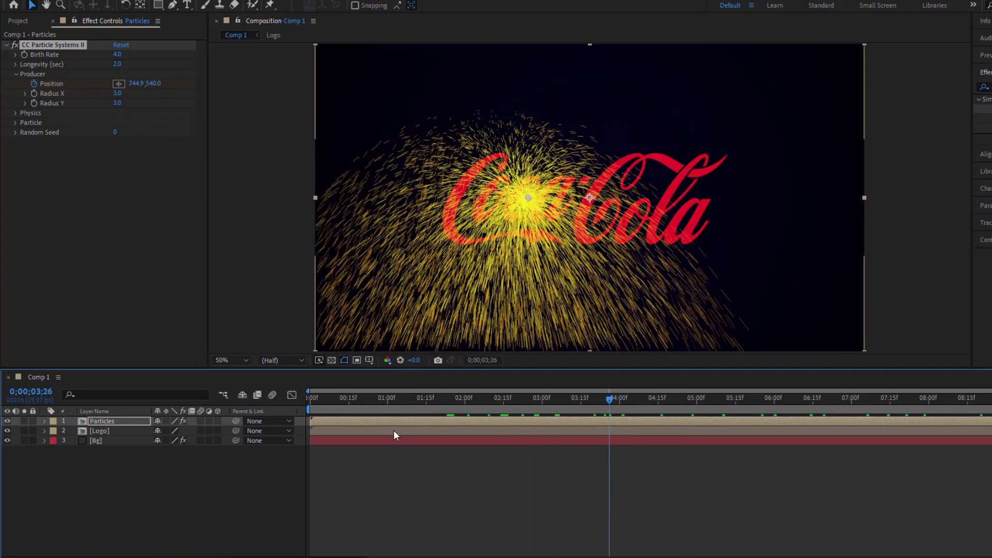
In the effect's Physics settings, set Gravity to 0 and switch the Animation type to Jet Sideways
{"action": "left_click", "coordinate": [15, 112]}
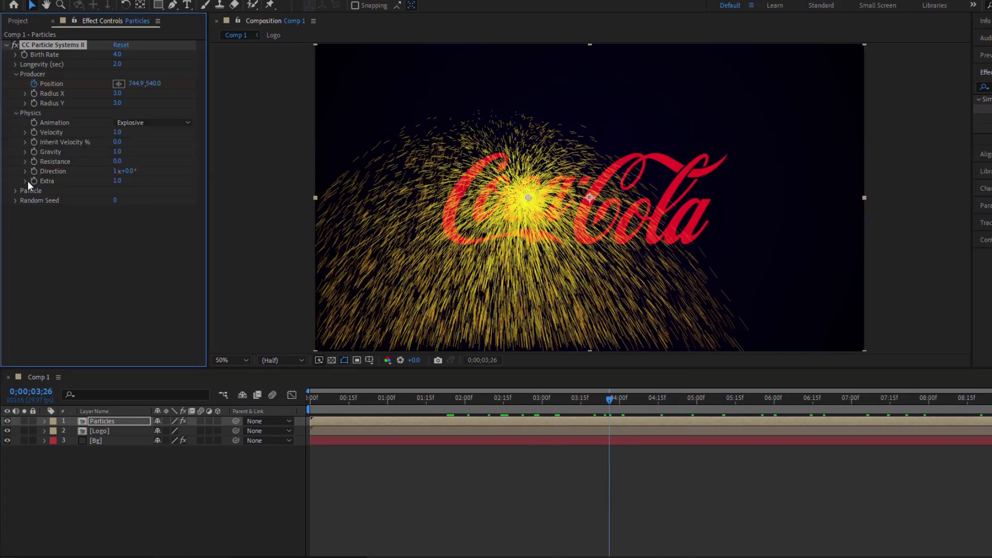
{"action": "left_click", "coordinate": [117, 153]}
{"action": "type", "text": "0"}
{"action": "key", "text": "Return"}
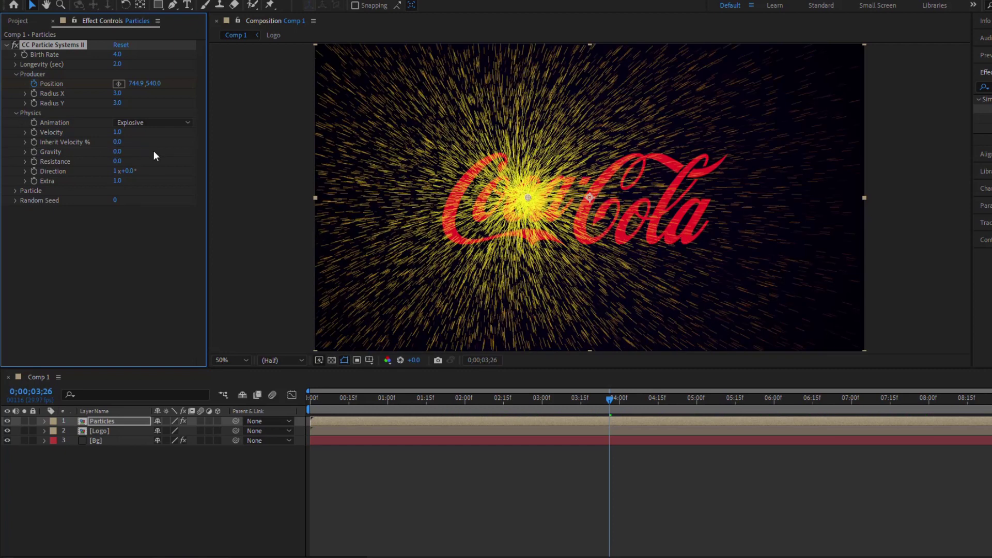
{"action": "left_click", "coordinate": [153, 123]}
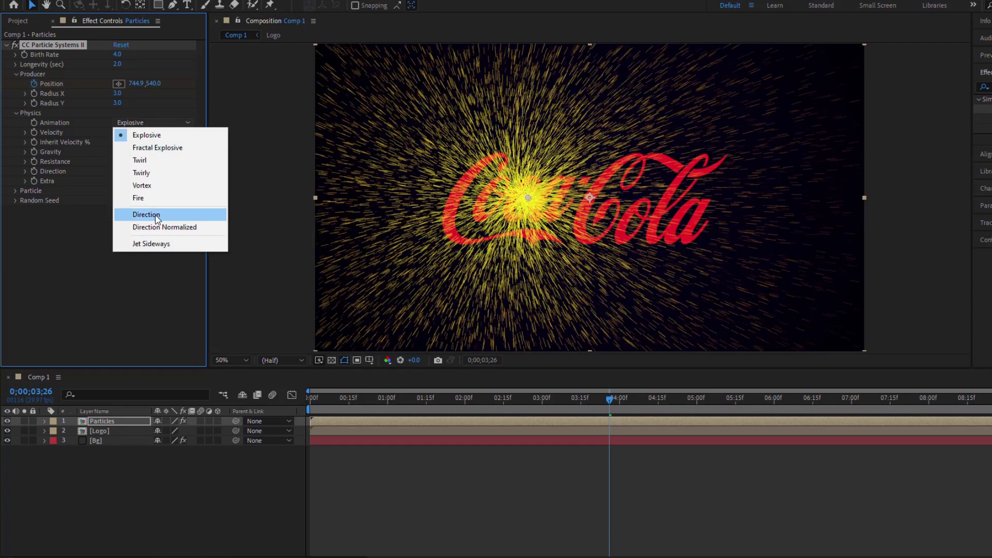
{"action": "left_click", "coordinate": [152, 245]}
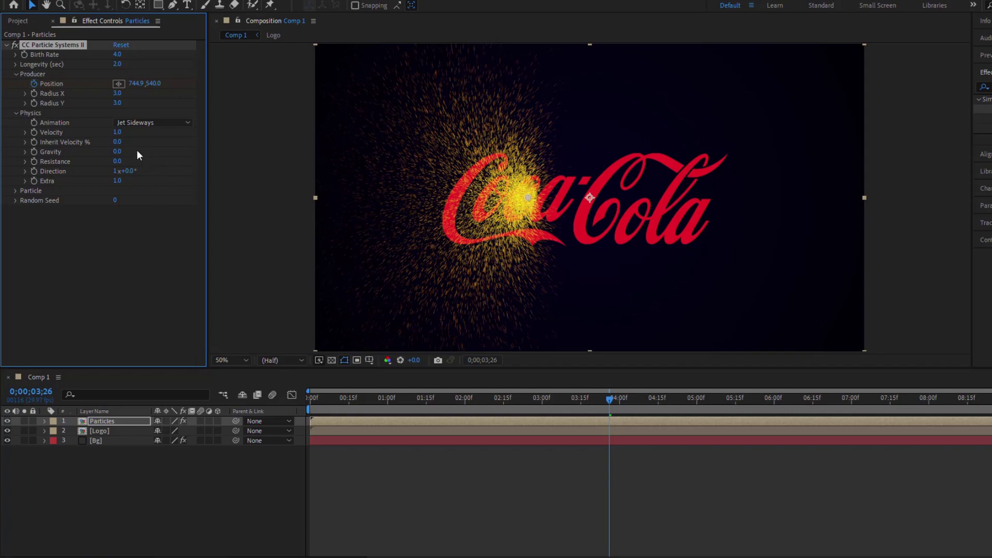
Adjust the particles' Inherit Velocity and set it to -500%
{"action": "left_click_drag", "start_coordinate": [116, 145], "coordinate": [369, 169]}
{"action": "left_click", "coordinate": [121, 142]}
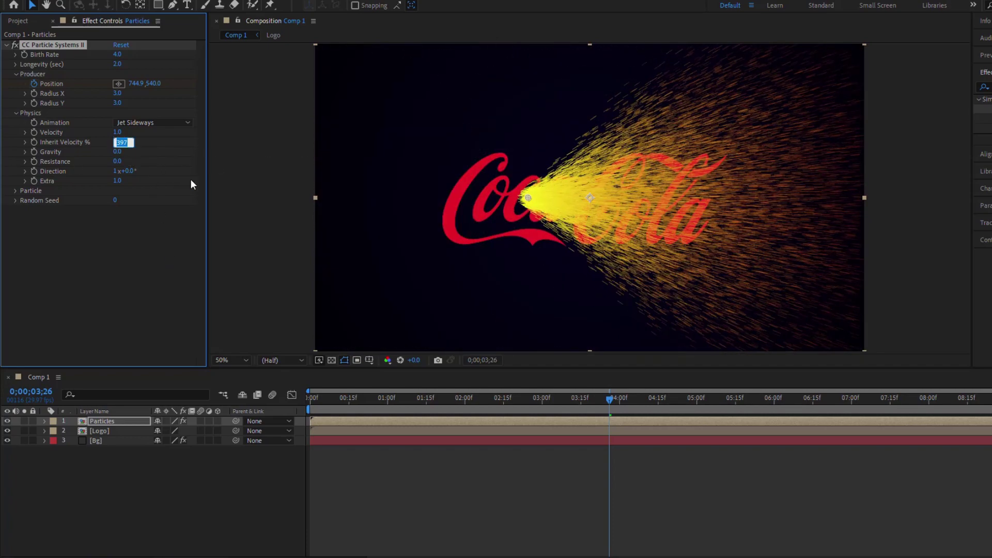
{"action": "key", "text": "Return"}
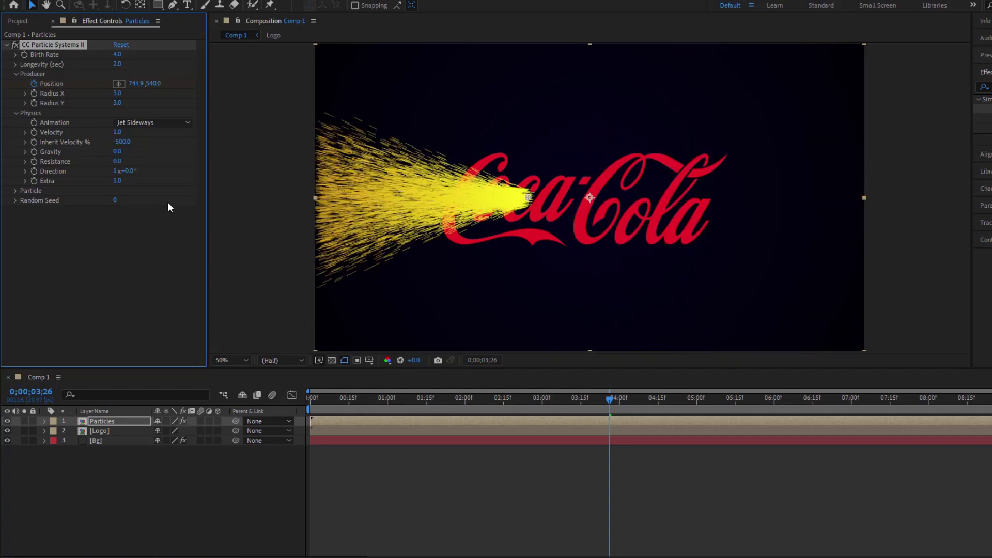
Spread and slow the particle jet by setting Extra to 3.4 and Resistance to 98.1
{"action": "left_click_drag", "start_coordinate": [150, 180], "coordinate": [266, 191]}
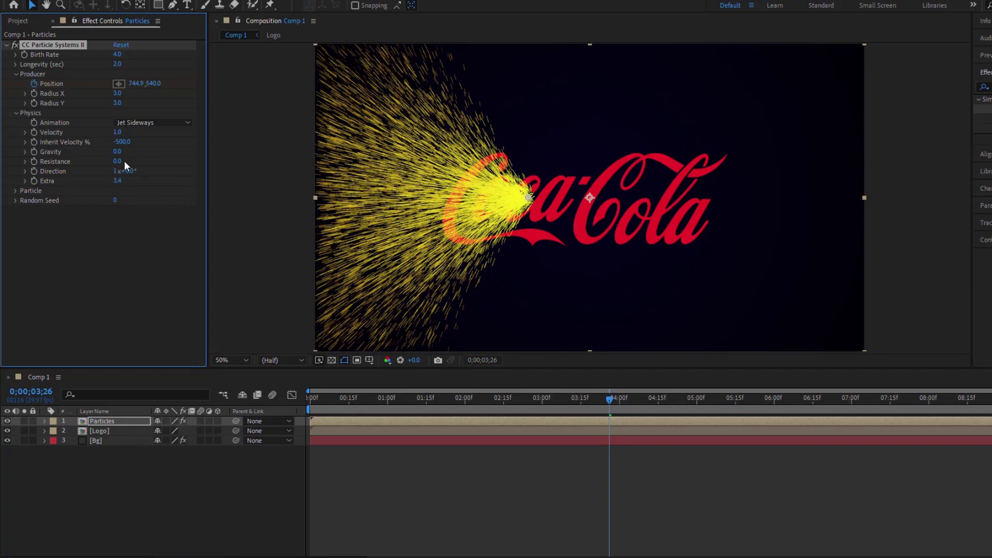
{"action": "left_click_drag", "start_coordinate": [117, 161], "coordinate": [724, 209]}
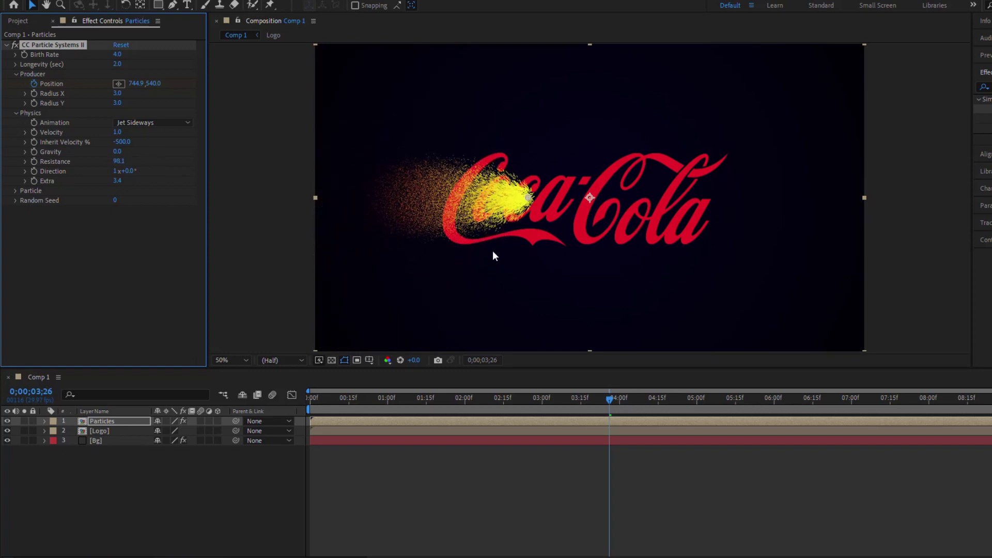
{"action": "key", "text": "period"}
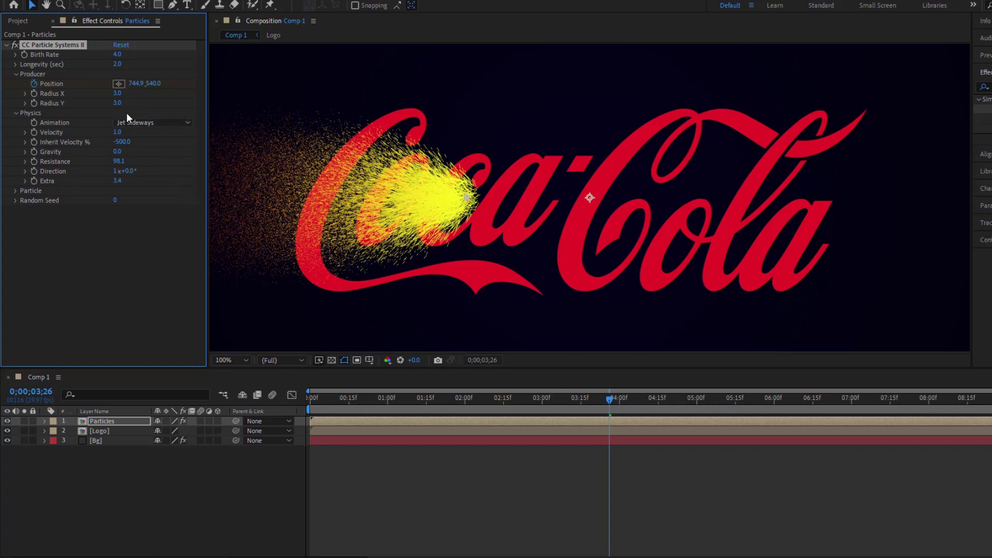
Shape the particle producer into a tall, thin emitter with Radius Y at 30 and Radius X at 0.2
{"action": "left_click_drag", "start_coordinate": [118, 105], "coordinate": [358, 152]}
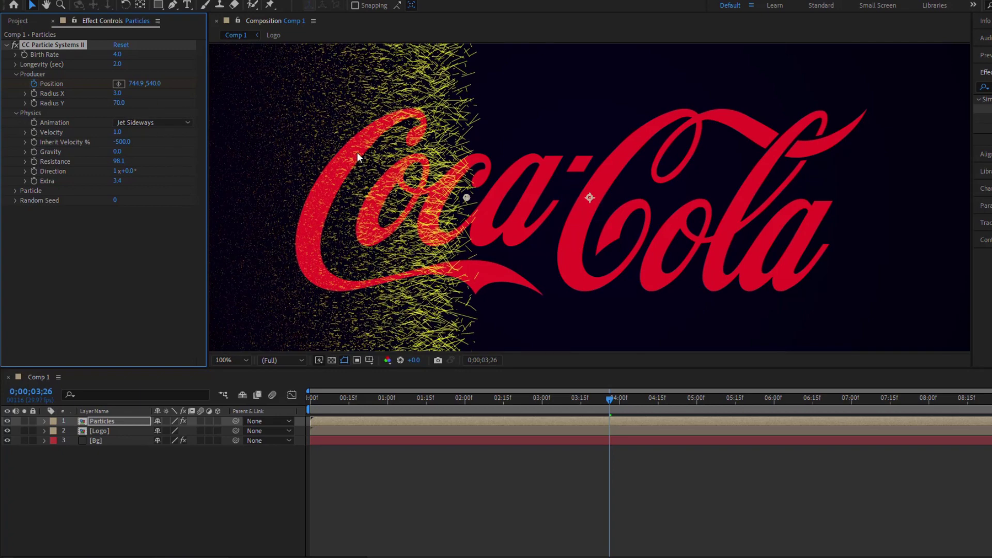
{"action": "key", "text": "comma"}
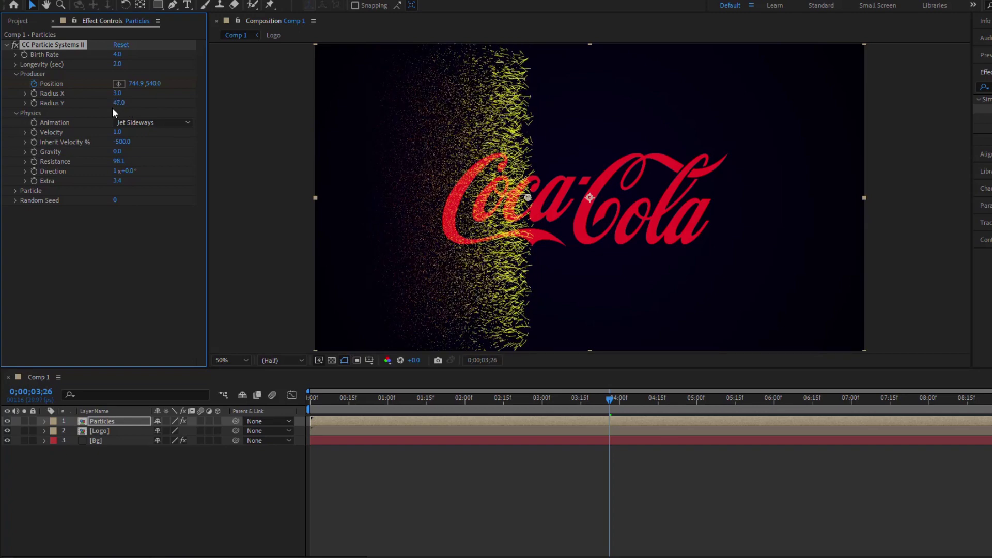
{"action": "left_click", "coordinate": [118, 103]}
{"action": "type", "text": "30"}
{"action": "key", "text": "Return"}
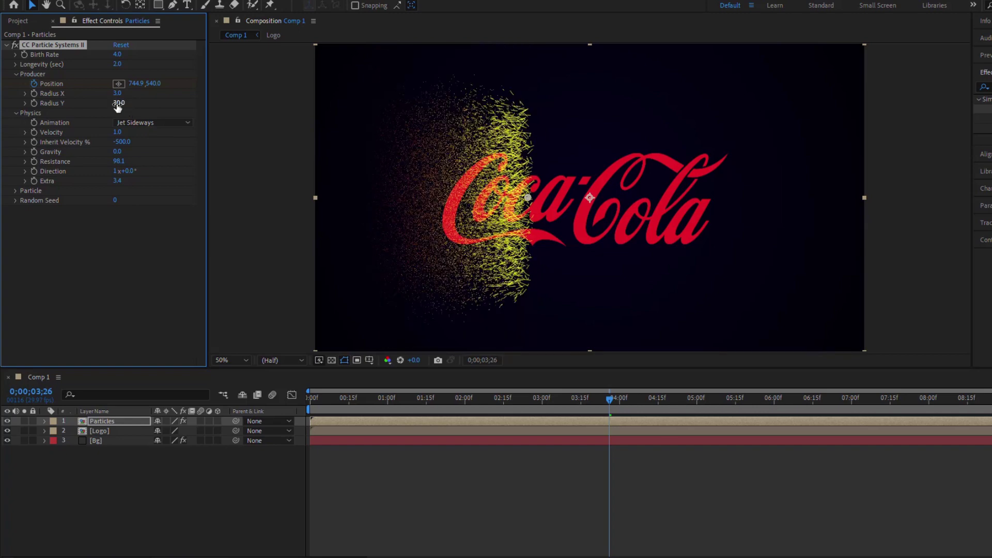
{"action": "type", "text": "0.2"}
{"action": "key", "text": "Return"}
Enable Source Alpha Inheritance in the Particle settings and preview the particles up to 0;00;04;09
{"action": "left_click", "coordinate": [14, 190]}
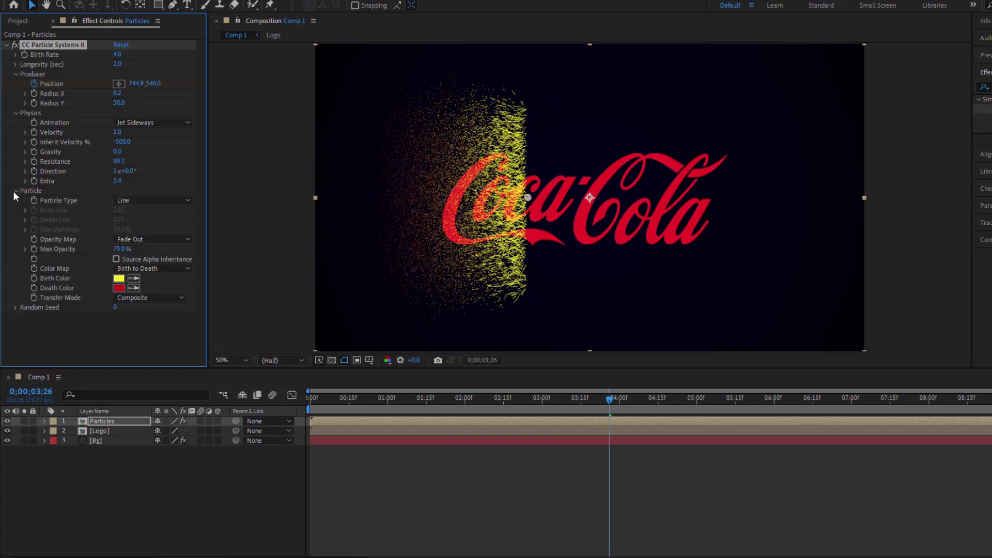
{"action": "left_click", "coordinate": [116, 259]}
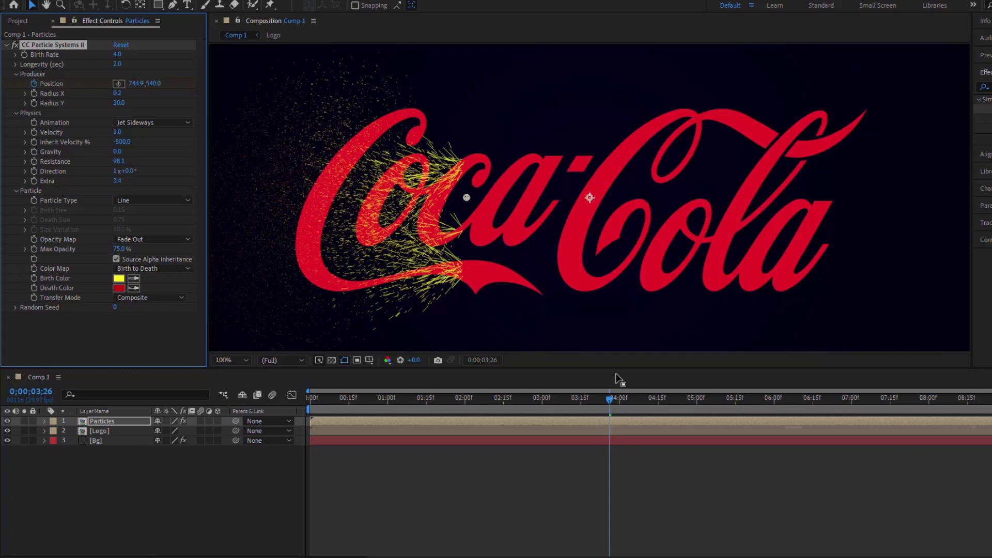
{"action": "left_click_drag", "start_coordinate": [610, 399], "coordinate": [644, 408]}
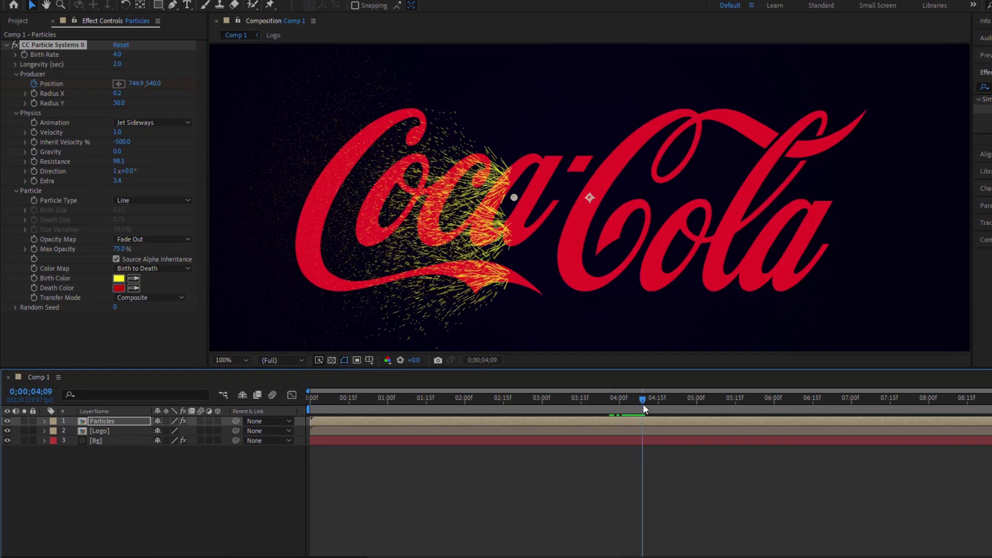
Set the particles' Birth Rate to 10 and Longevity to 1 second, and preview the result up to 0;00;05;09
{"action": "left_click", "coordinate": [119, 55]}
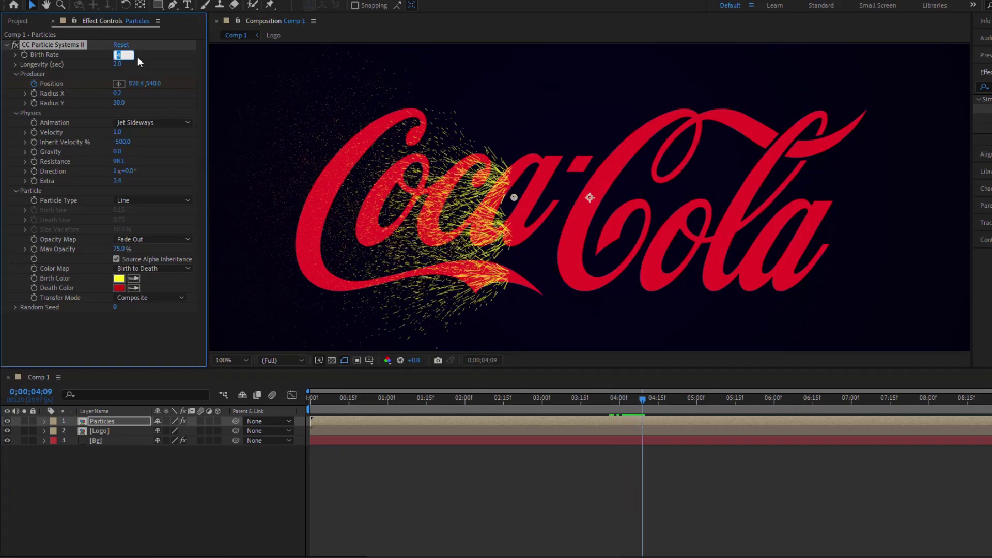
{"action": "type", "text": "10"}
{"action": "key", "text": "Return"}
{"action": "left_click", "coordinate": [115, 64]}
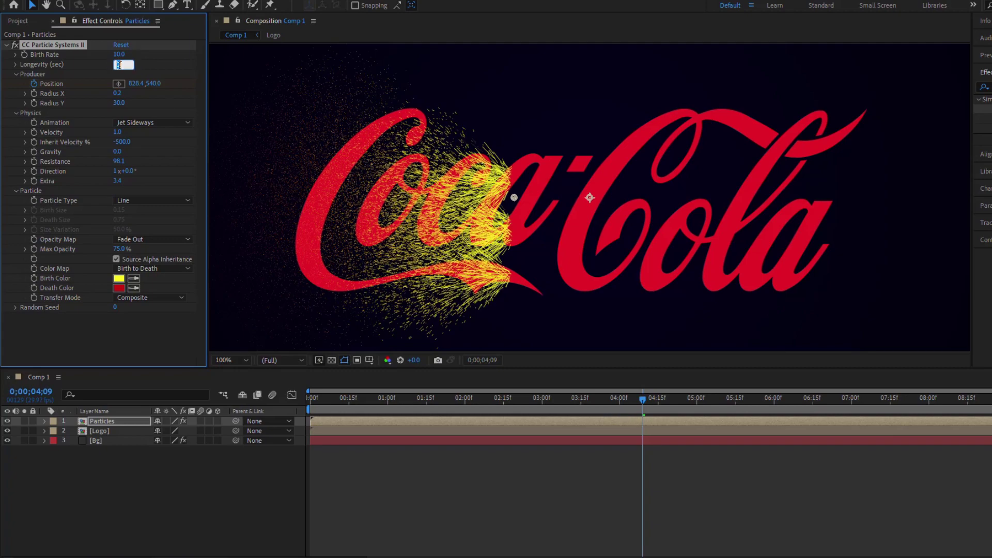
{"action": "type", "text": "1"}
{"action": "key", "text": "Return"}
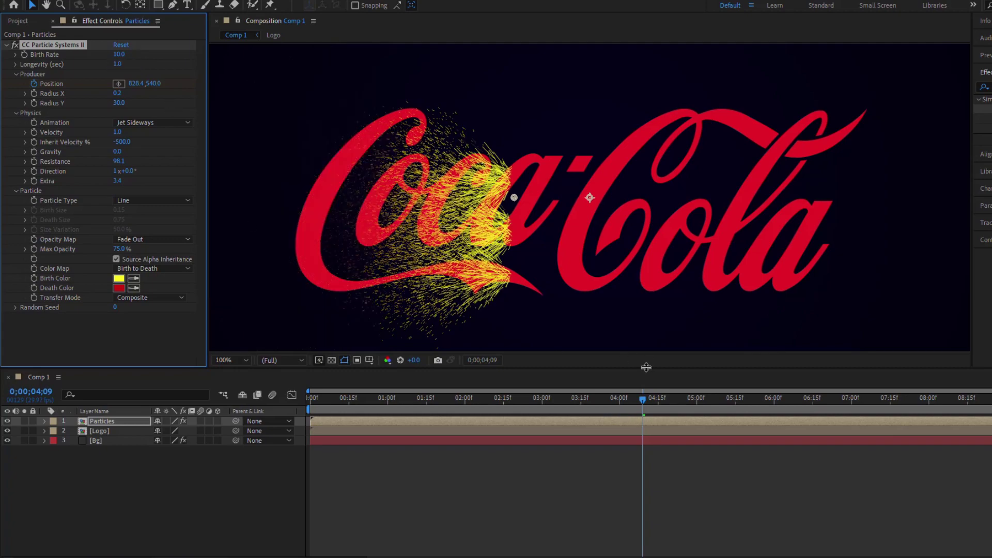
{"action": "left_click_drag", "start_coordinate": [640, 399], "coordinate": [718, 430]}
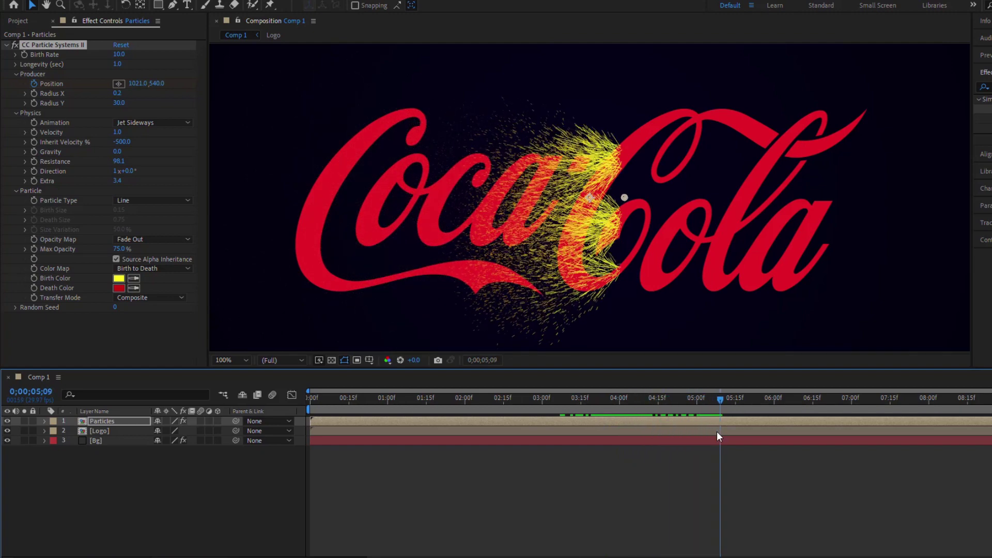
Find the Linear Wipe transition effect by searching for Linear and apply it to the Logo layer
{"action": "left_click", "coordinate": [102, 430]}
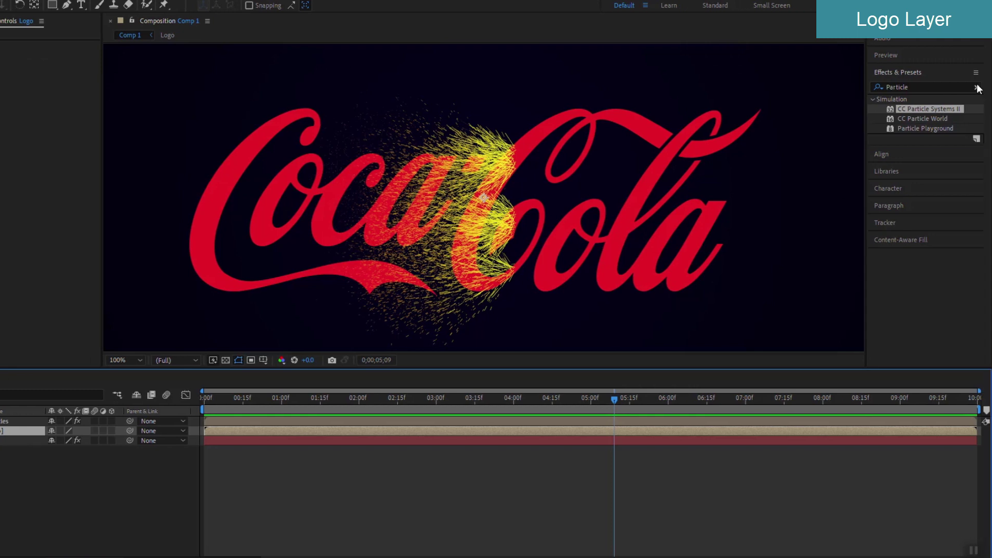
{"action": "left_click", "coordinate": [990, 87]}
{"action": "left_click", "coordinate": [937, 88]}
{"action": "type", "text": "Linear"}
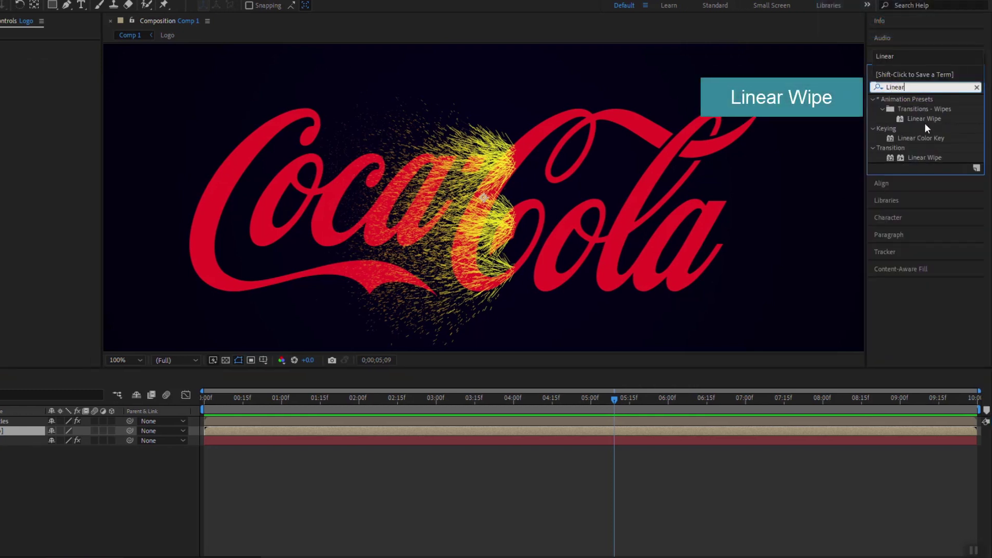
{"action": "left_click_drag", "start_coordinate": [930, 159], "coordinate": [85, 433]}
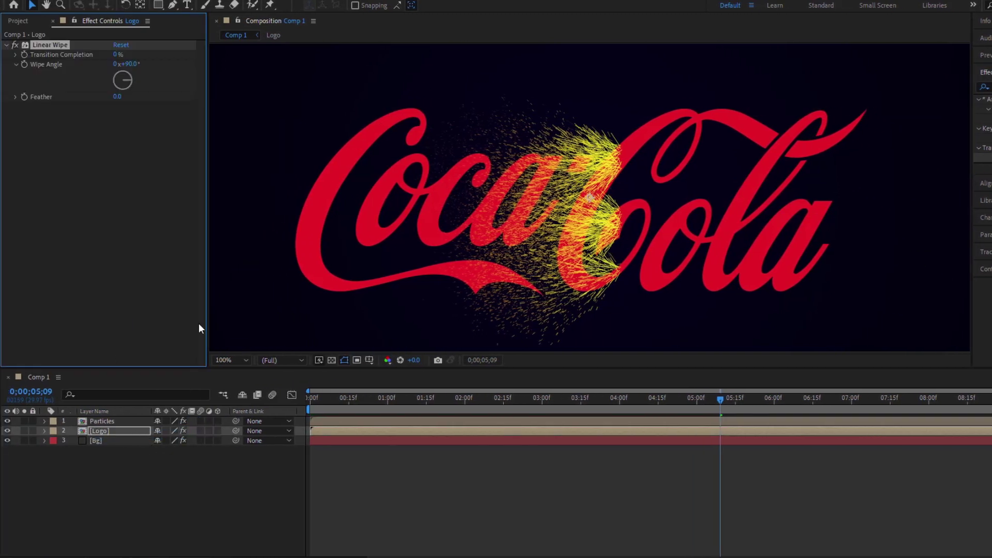
Try out a partial Transition Completion on the logo's Linear Wipe and return it to 0%
{"action": "left_click_drag", "start_coordinate": [172, 68], "coordinate": [204, 91]}
{"action": "scroll", "coordinate": [392, 150], "scroll_direction": "down", "scroll_amount": 1}
{"action": "left_click", "coordinate": [118, 54]}
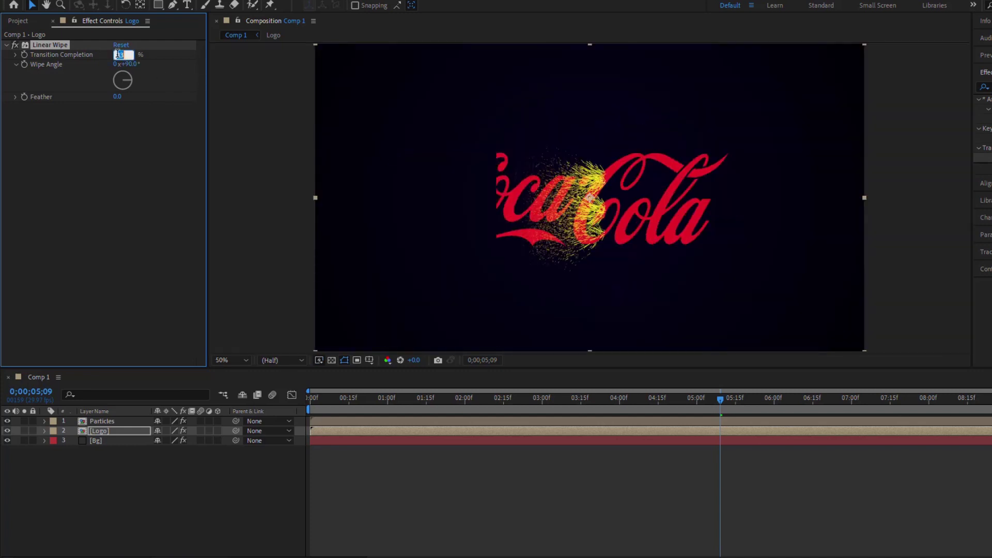
{"action": "type", "text": "0"}
{"action": "key", "text": "Return"}
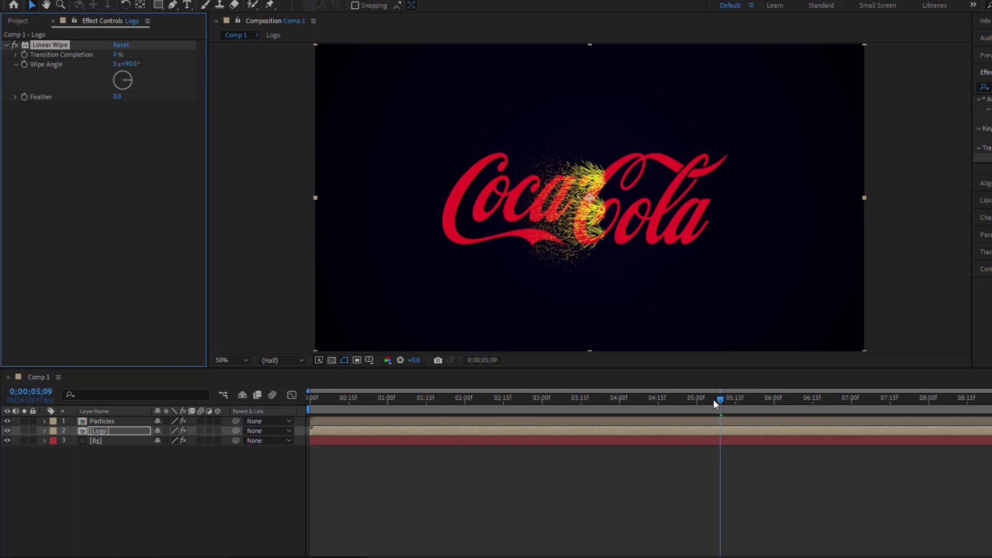
Keyframe the Linear Wipe's Transition Completion from 0% at 0;00;00;00 to 100% at 0;00;09;29
{"action": "left_click_drag", "start_coordinate": [712, 399], "coordinate": [287, 428]}
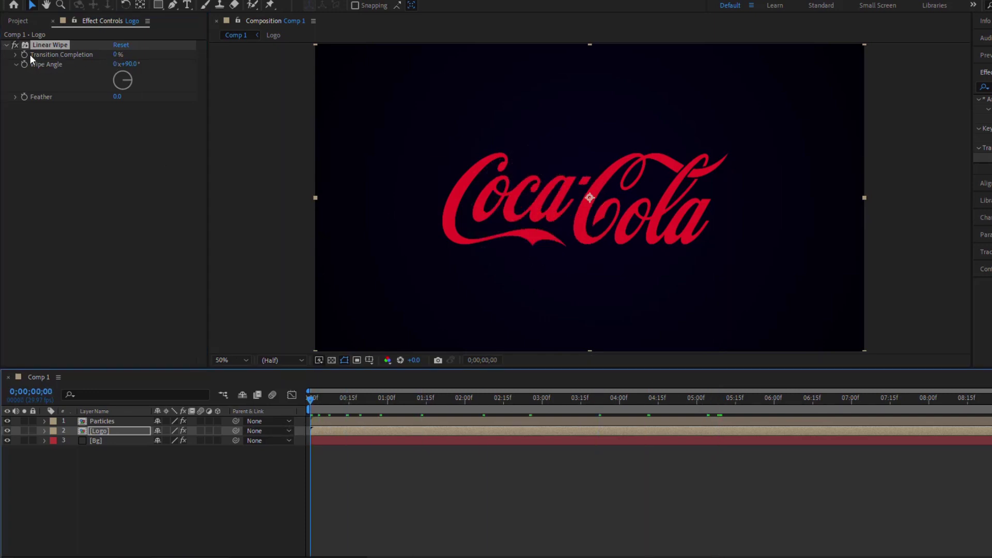
{"action": "left_click_drag", "start_coordinate": [311, 399], "coordinate": [403, 417]}
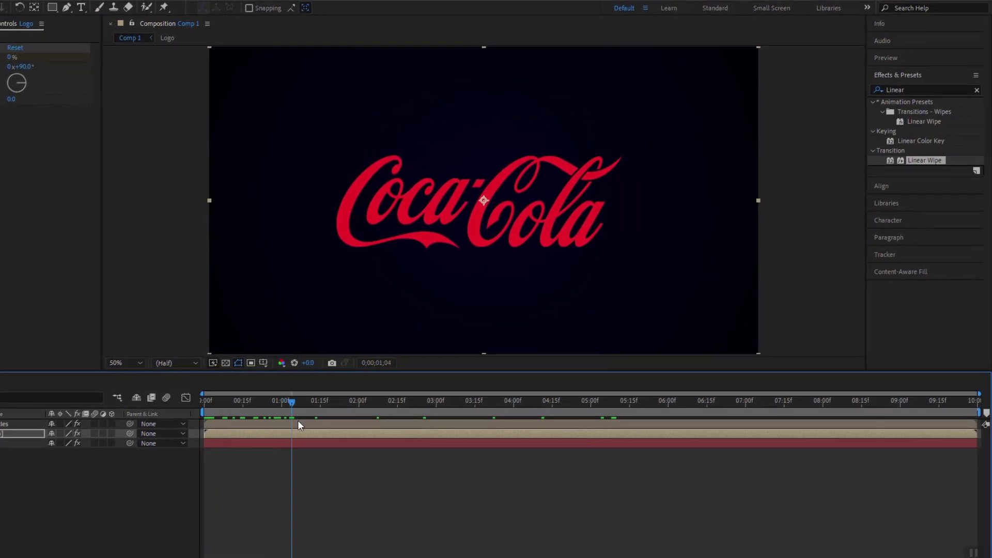
{"action": "left_click_drag", "start_coordinate": [298, 420], "coordinate": [974, 450]}
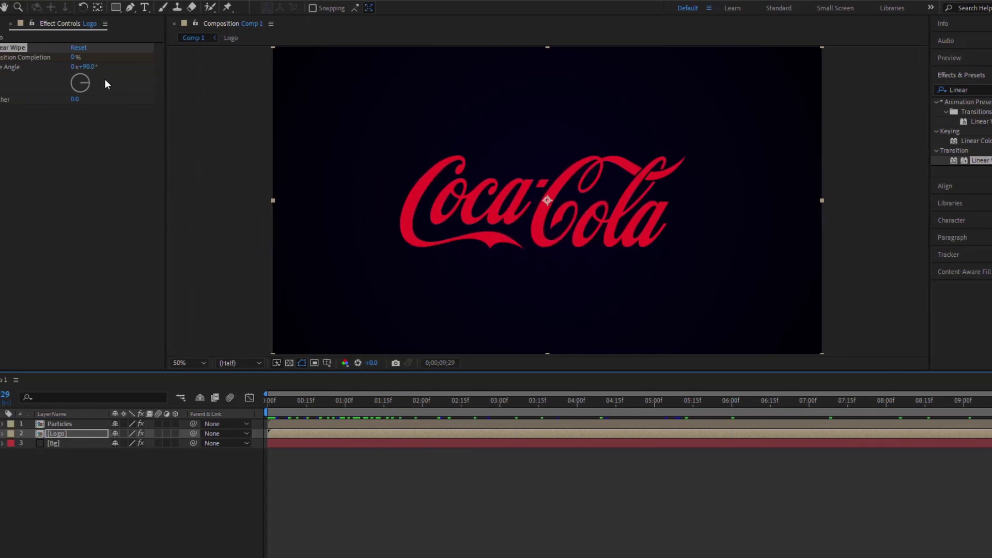
{"action": "left_click_drag", "start_coordinate": [74, 58], "coordinate": [307, 101]}
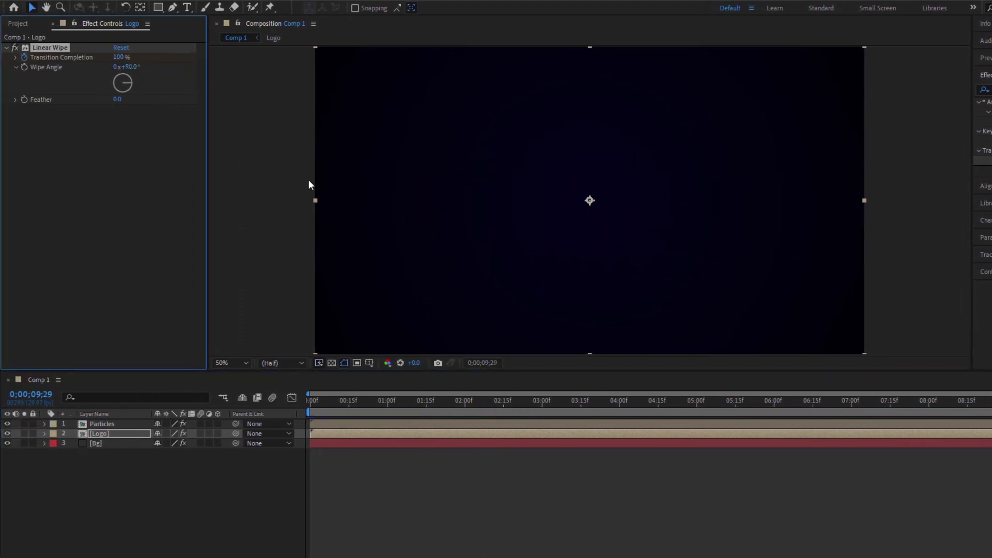
Shift the Logo layer about two frames later so its wipe edge meets the particles, and preview the alignment
{"action": "left_click_drag", "start_coordinate": [991, 402], "coordinate": [724, 459]}
{"action": "scroll", "coordinate": [600, 257], "scroll_direction": "up", "scroll_amount": 1}
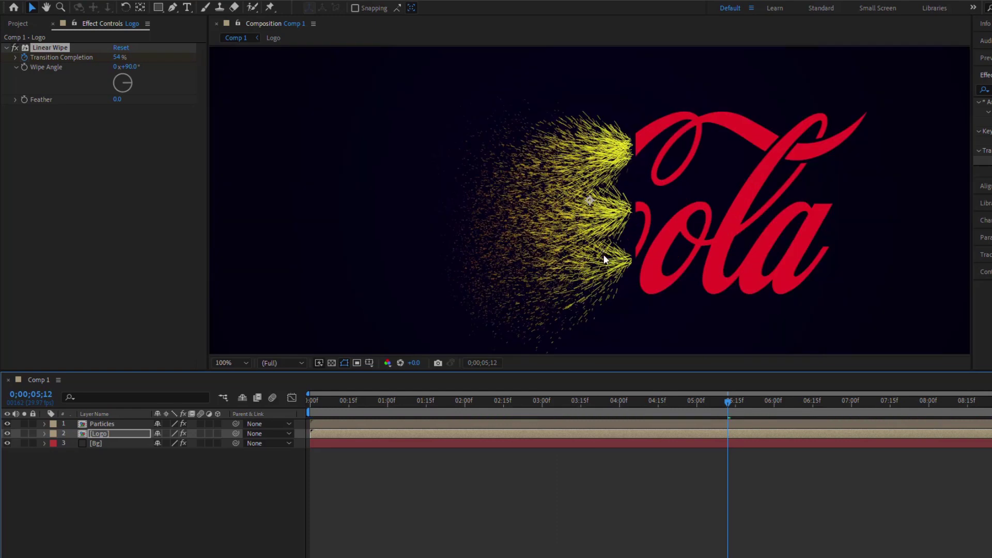
{"action": "left_click", "coordinate": [669, 430]}
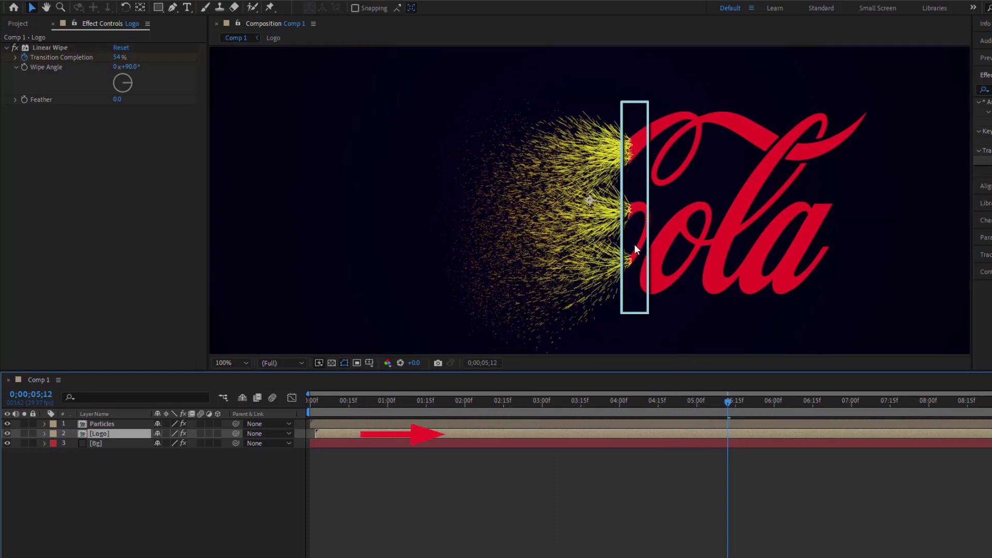
{"action": "left_click_drag", "start_coordinate": [719, 403], "coordinate": [708, 416]}
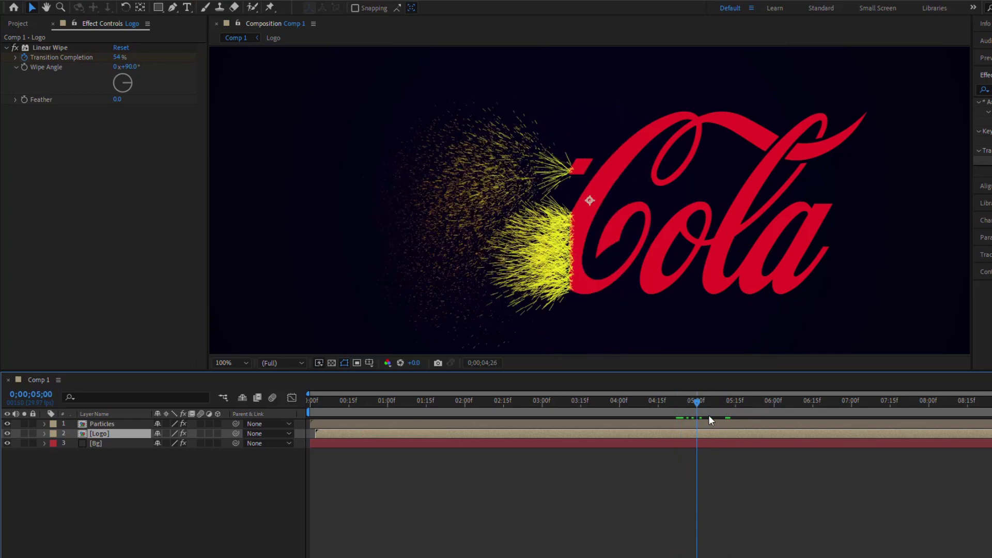
{"action": "key", "text": "space"}
Set the Linear Wipe's Feather to 1 to soften the logo's wipe edge
{"action": "left_click", "coordinate": [118, 100]}
{"action": "type", "text": "1"}
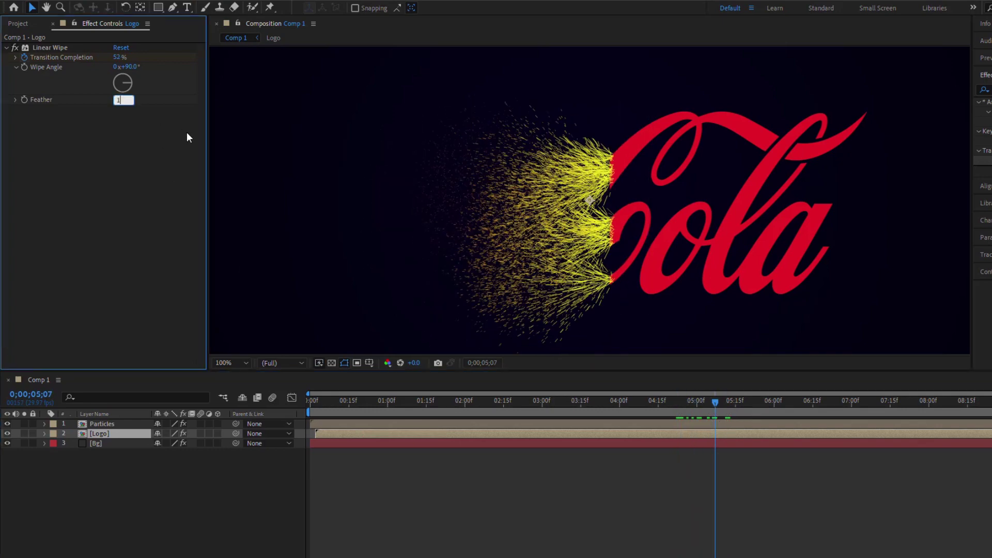
{"action": "key", "text": "Return"}
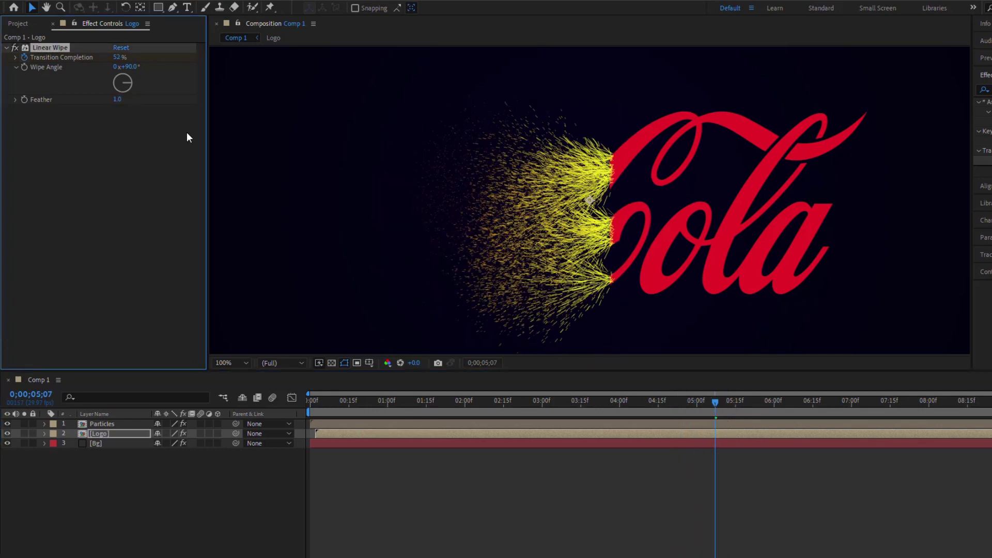
{"action": "key", "text": "comma"}
{"action": "key", "text": "comma"}
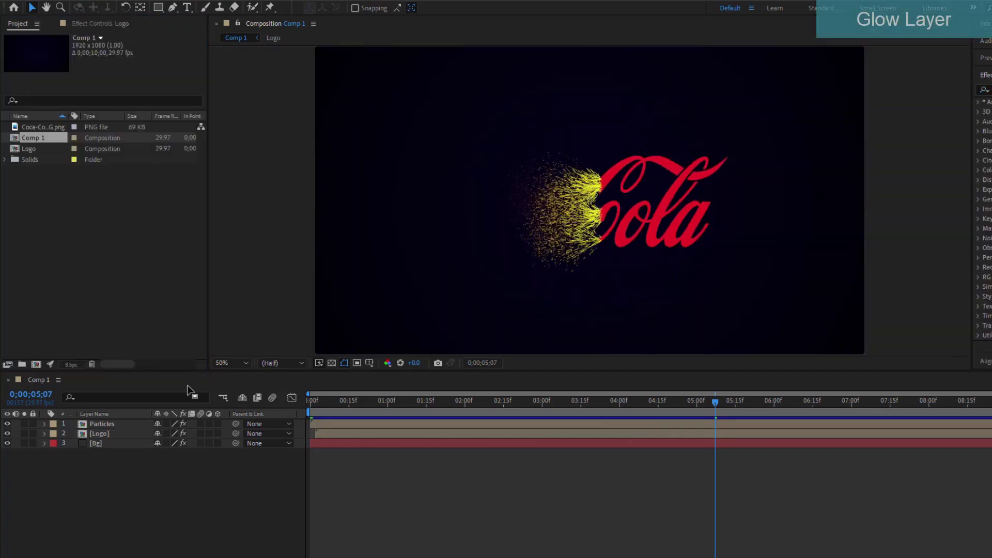
Duplicate the Particles layer and rename the copy Glow
{"action": "left_click", "coordinate": [100, 423]}
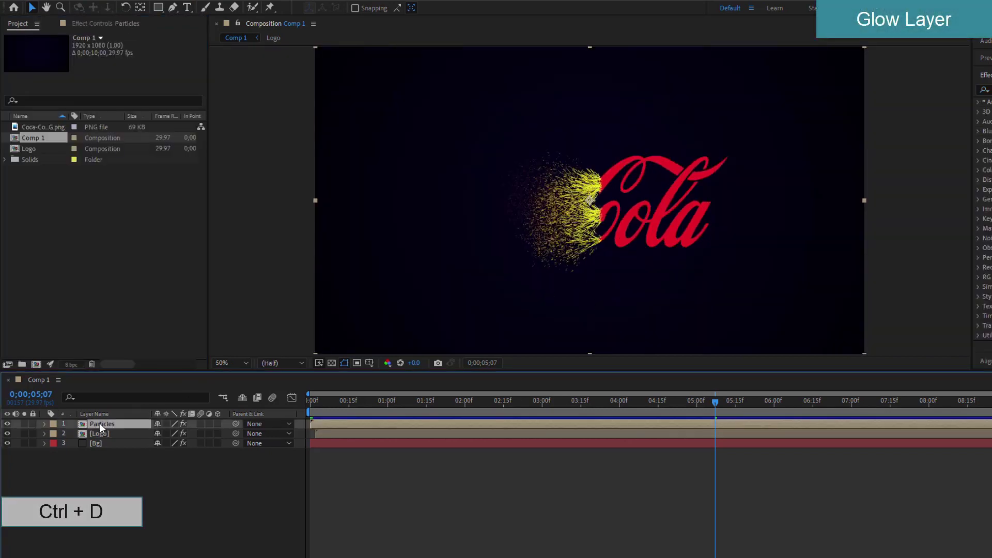
{"action": "key", "text": "ctrl+d"}
{"action": "key", "text": "Return"}
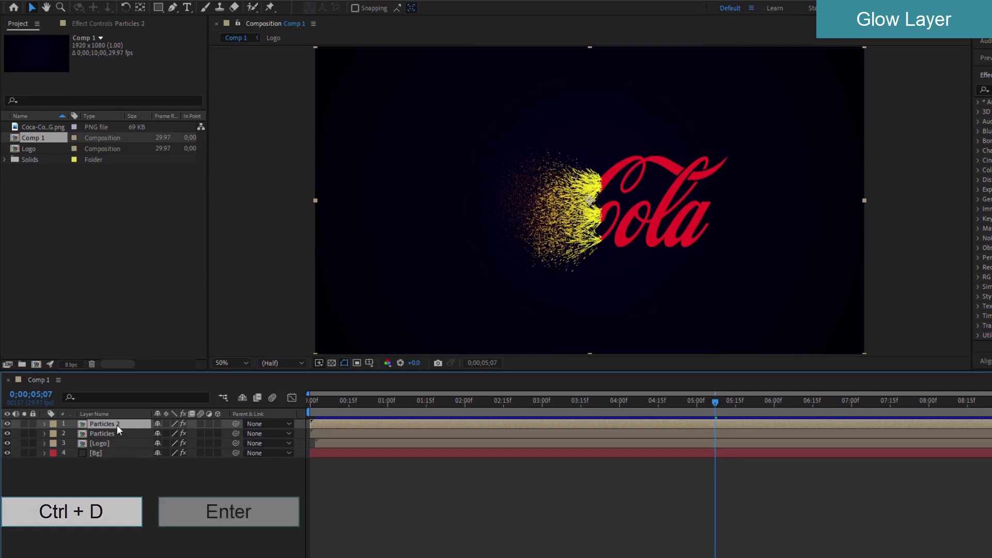
{"action": "type", "text": "Glow"}
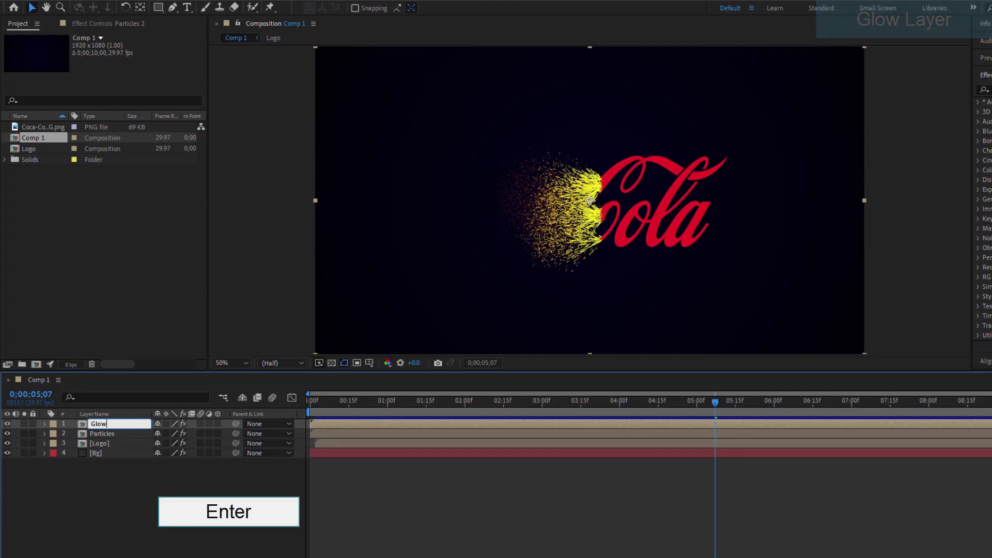
{"action": "key", "text": "Return"}
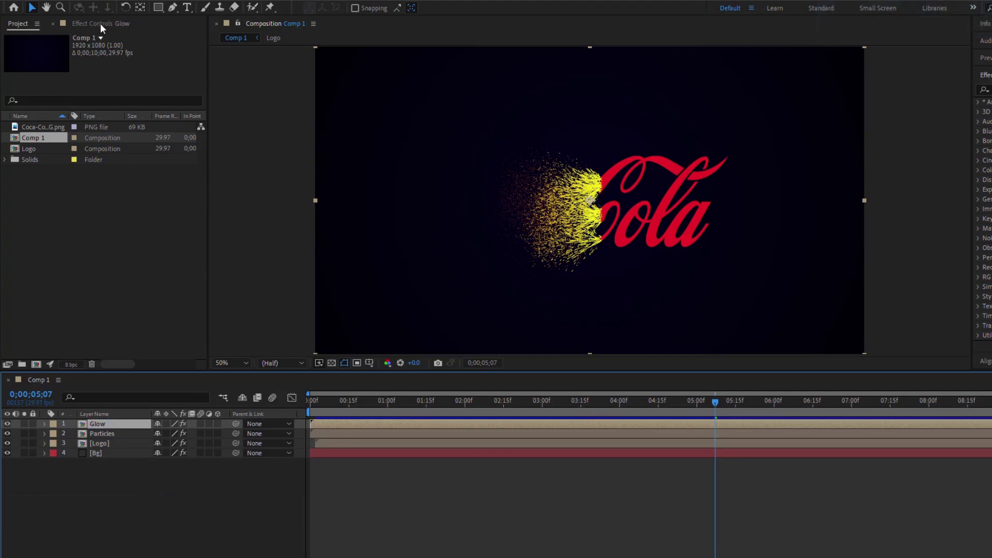
In the Glow layer's CC Particle Systems II, set Birth Color to bright blue (about 1A91FF) and Death Color to white (FFFFFF)
{"action": "left_click", "coordinate": [102, 25]}
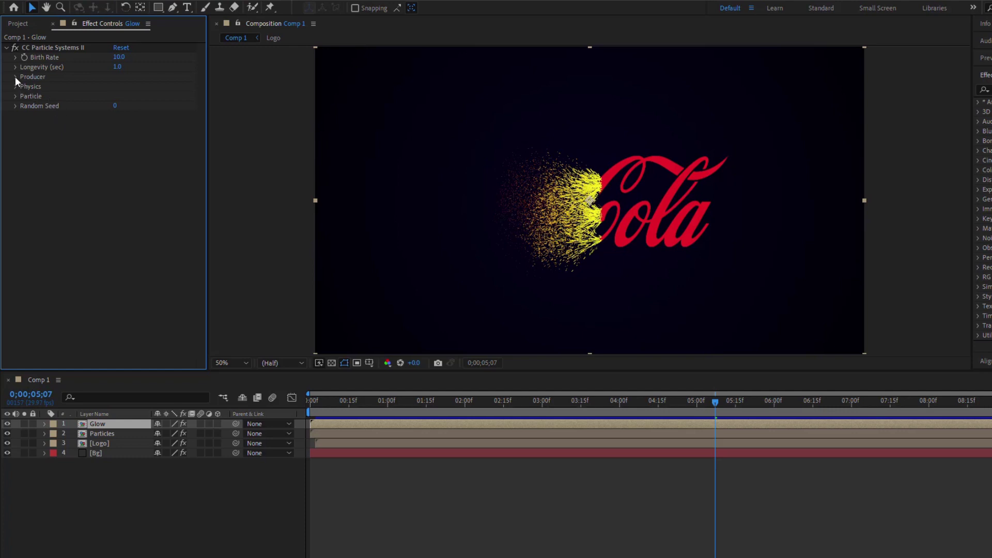
{"action": "left_click", "coordinate": [15, 96]}
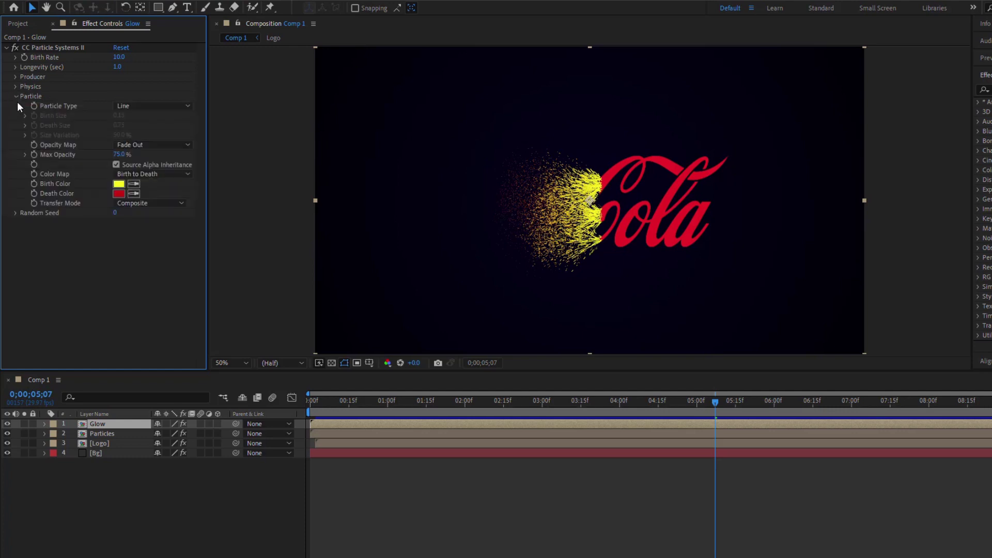
{"action": "left_click", "coordinate": [118, 185]}
{"action": "left_click", "coordinate": [410, 418]}
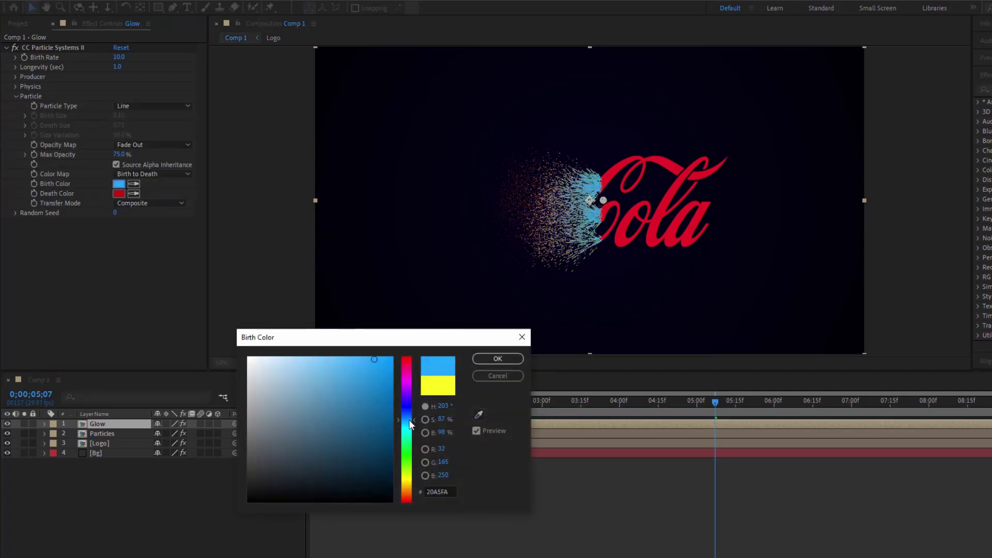
{"action": "left_click_drag", "start_coordinate": [383, 372], "coordinate": [378, 355]}
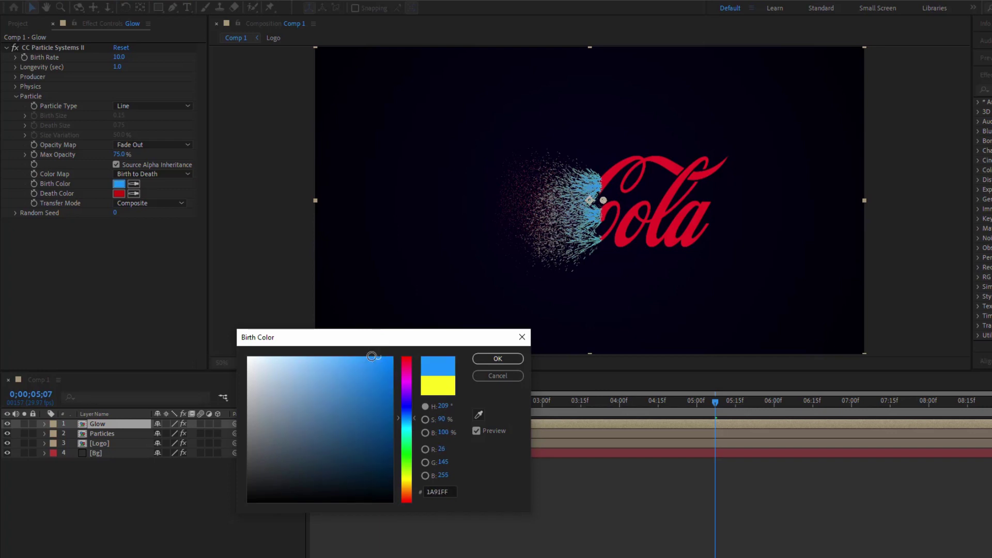
{"action": "left_click", "coordinate": [486, 359]}
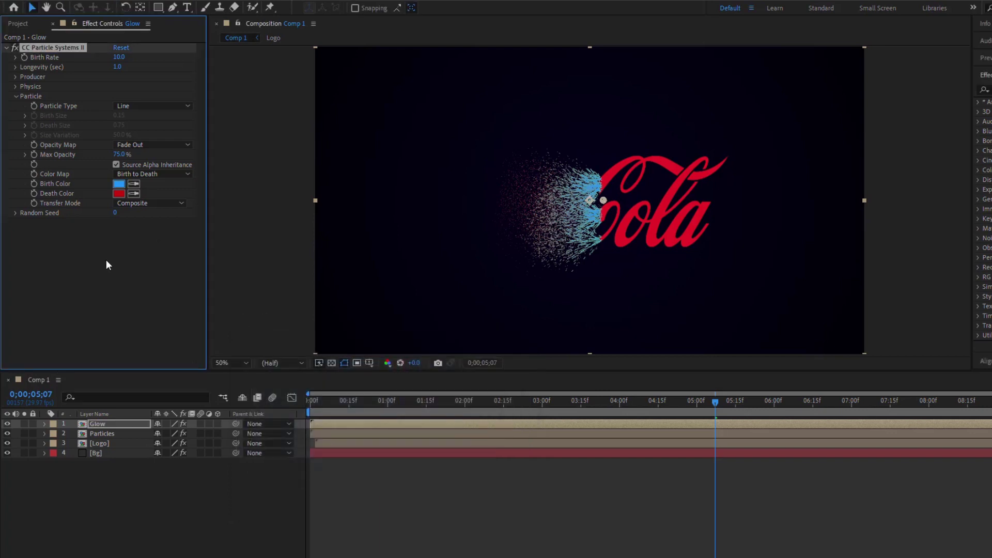
{"action": "left_click", "coordinate": [119, 194]}
{"action": "left_click", "coordinate": [249, 357]}
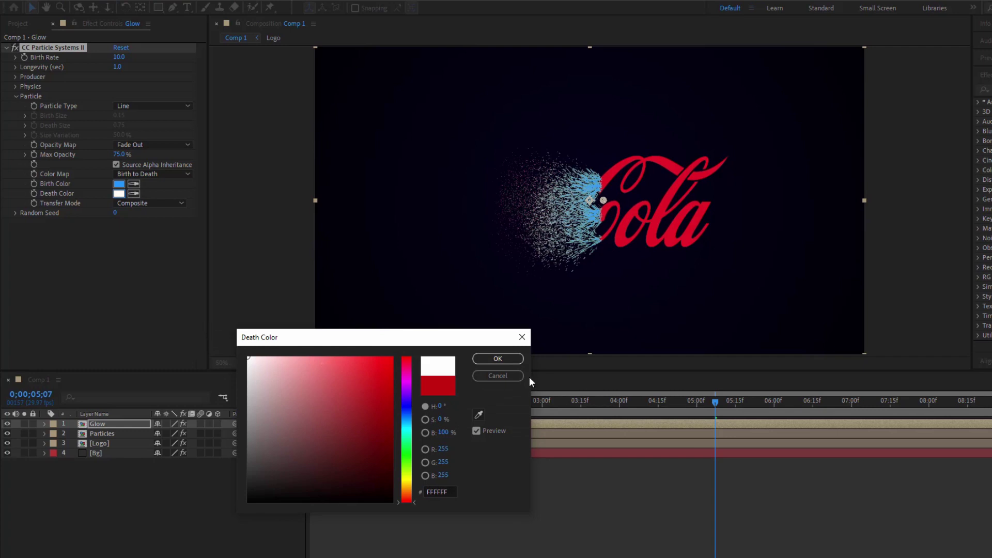
{"action": "left_click", "coordinate": [498, 360]}
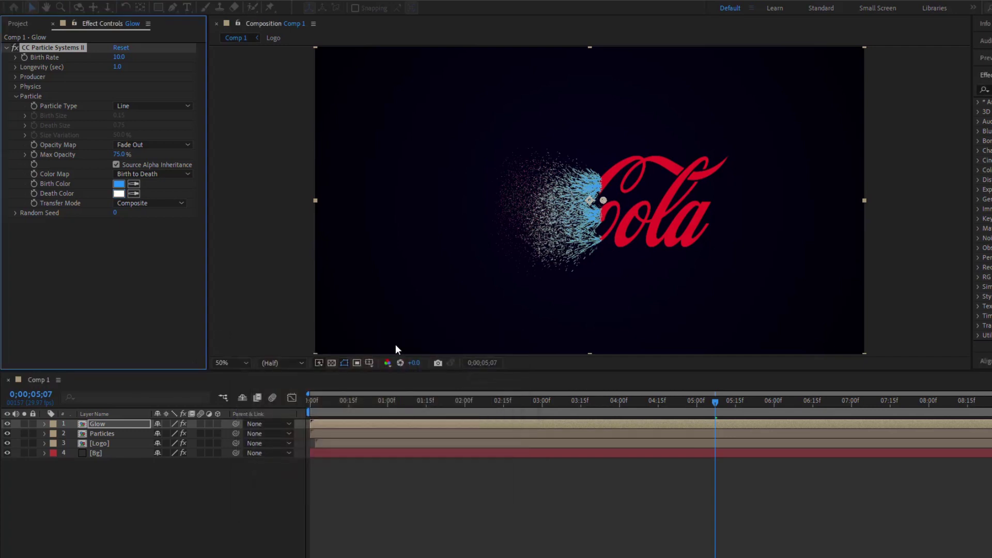
Set the Glow layer's particle Max Opacity to 50% and its Inherit Velocity to 0
{"action": "left_click", "coordinate": [122, 155]}
{"action": "type", "text": "50"}
{"action": "key", "text": "Return"}
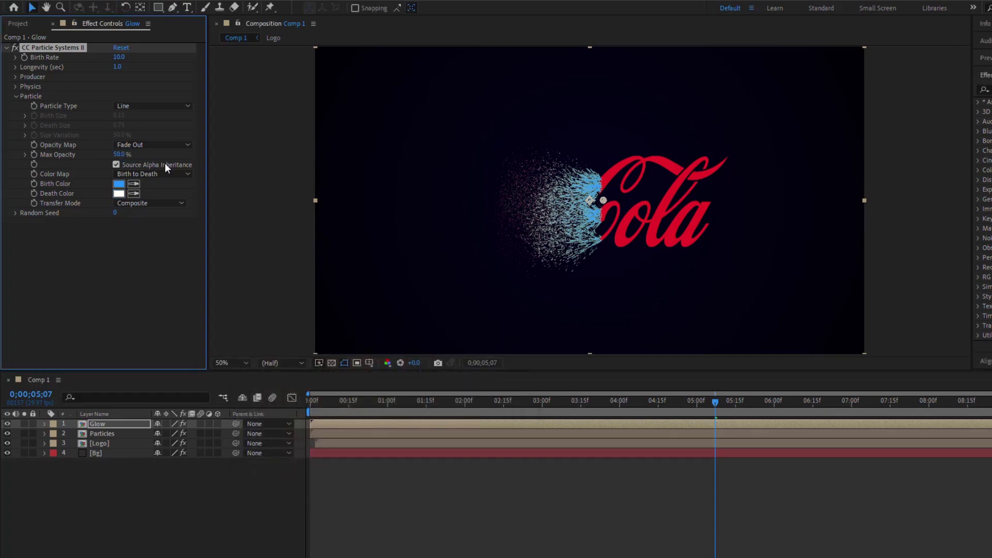
{"action": "left_click", "coordinate": [16, 86]}
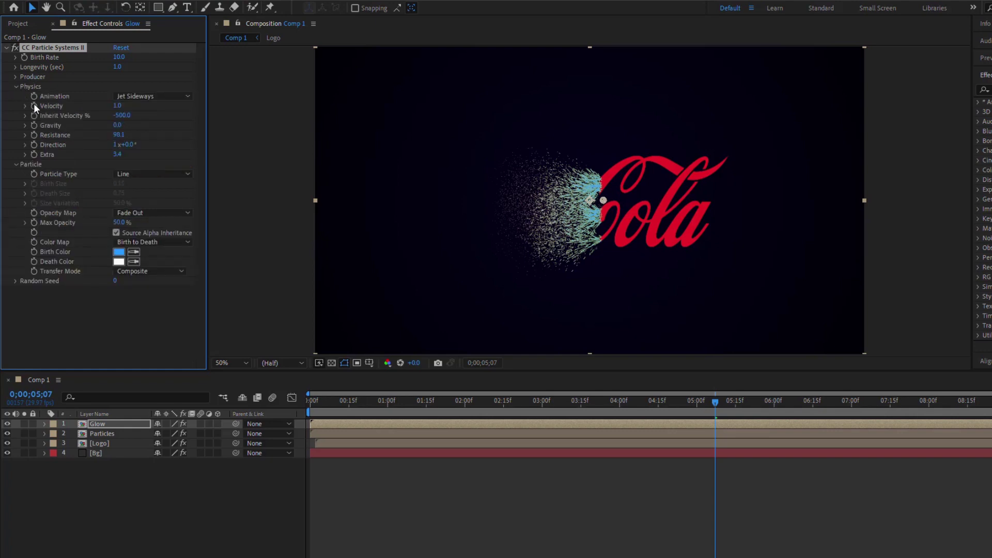
{"action": "left_click", "coordinate": [122, 115]}
{"action": "key", "text": "Return"}
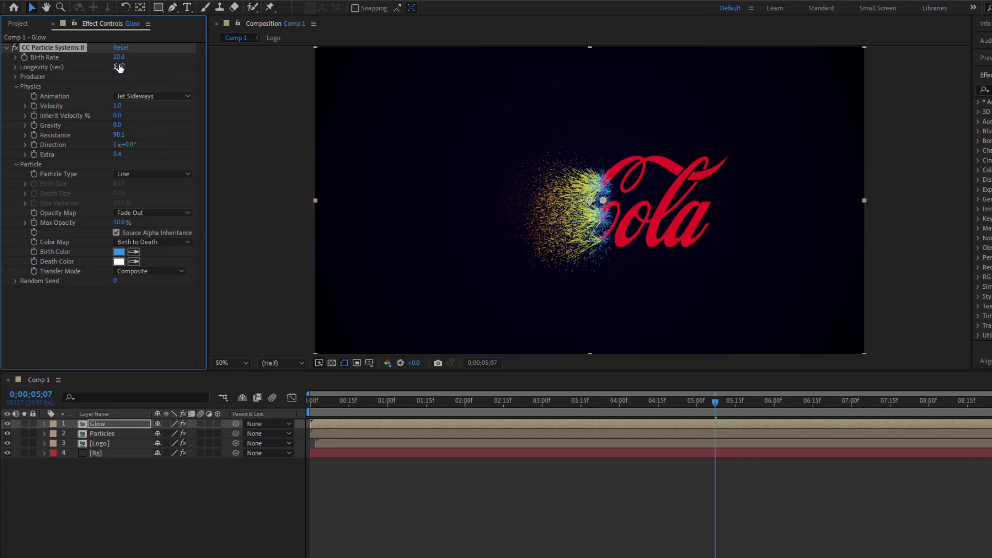
Set the Glow layer's particle Longevity to 0.2 seconds and its Birth Rate to 1
{"action": "type", "text": "0.2"}
{"action": "key", "text": "slash"}
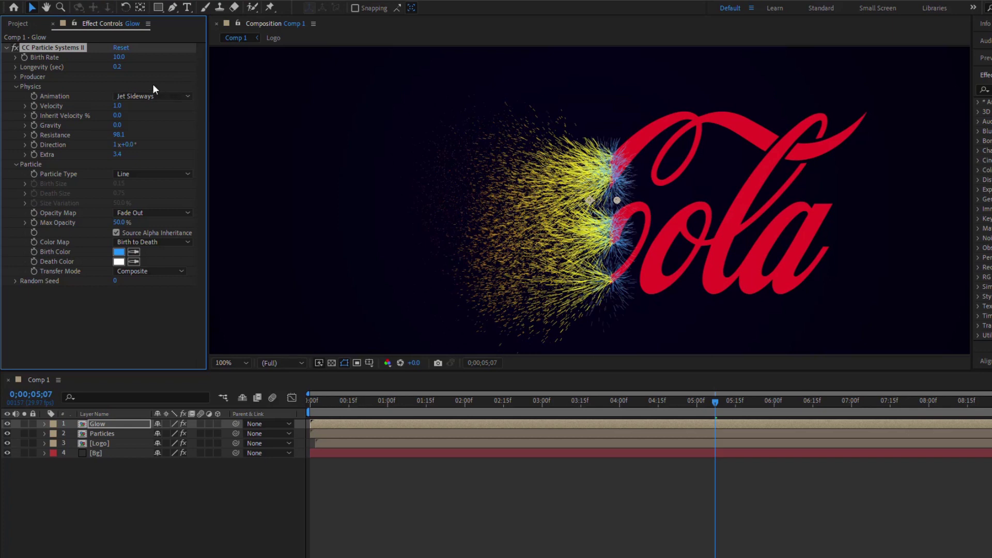
{"action": "type", "text": "1"}
{"action": "key", "text": "Return"}
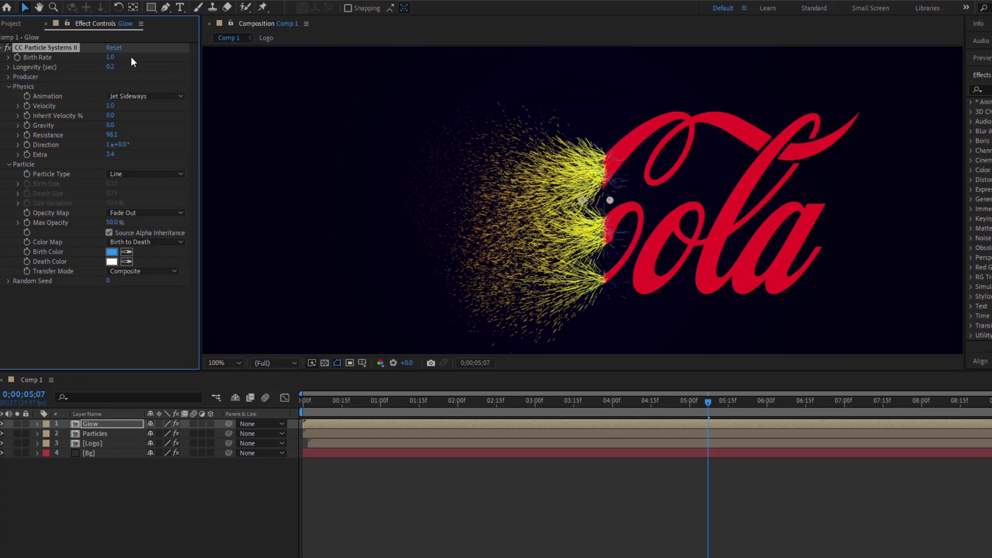
Apply the Stylize Glow effect twice to the Glow layer, keeping the default settings, and collapse both effects
{"action": "left_click", "coordinate": [898, 92]}
{"action": "type", "text": "Glow"}
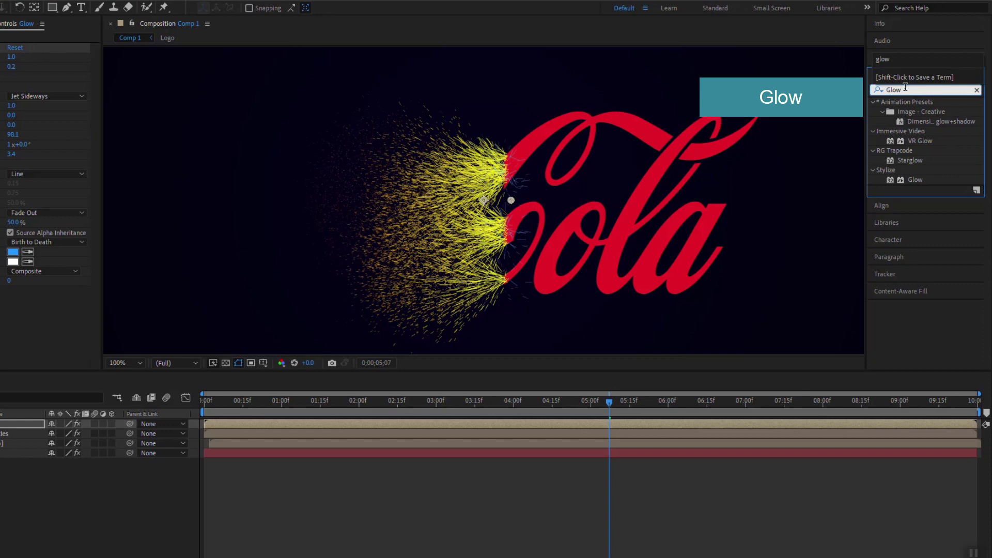
{"action": "left_click_drag", "start_coordinate": [915, 179], "coordinate": [111, 311]}
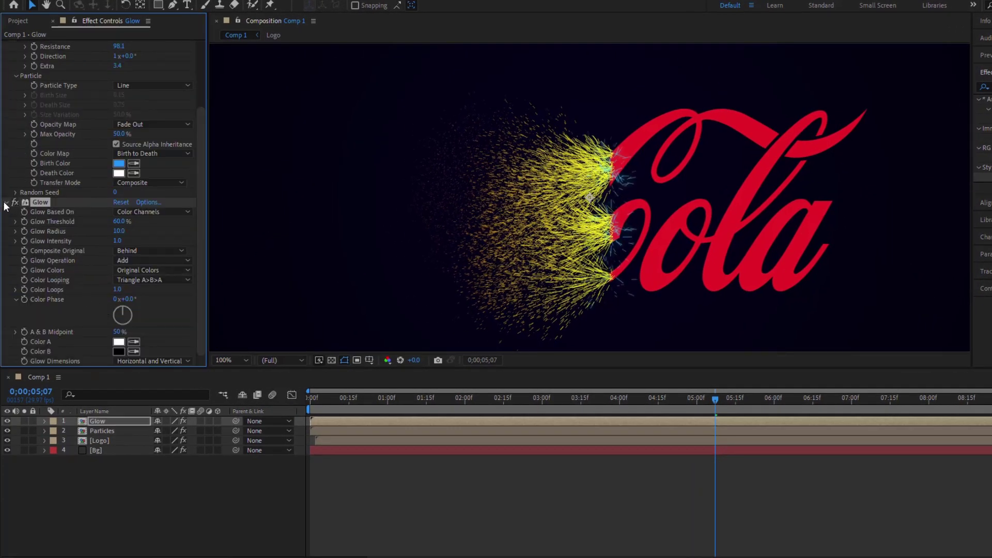
{"action": "left_click", "coordinate": [5, 203]}
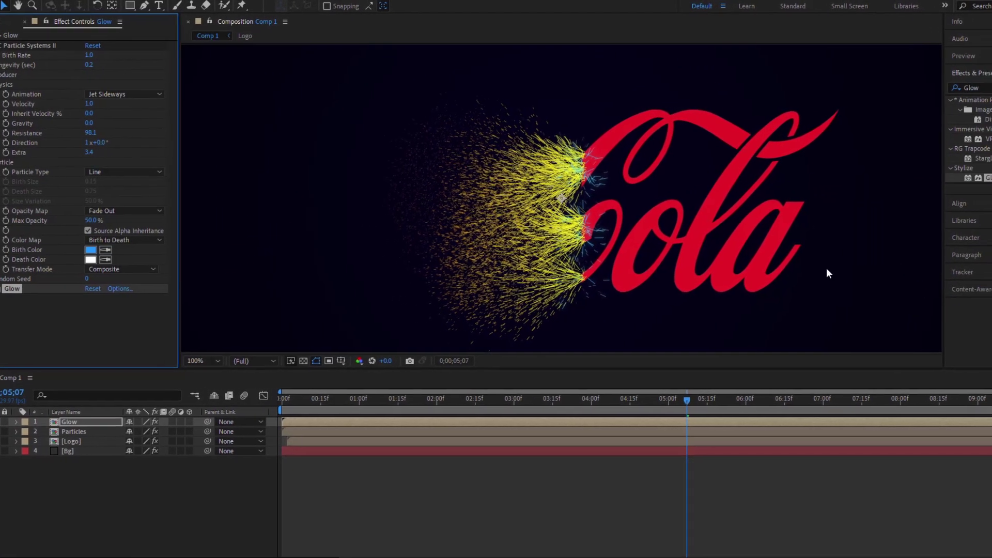
{"action": "left_click_drag", "start_coordinate": [942, 180], "coordinate": [54, 315]}
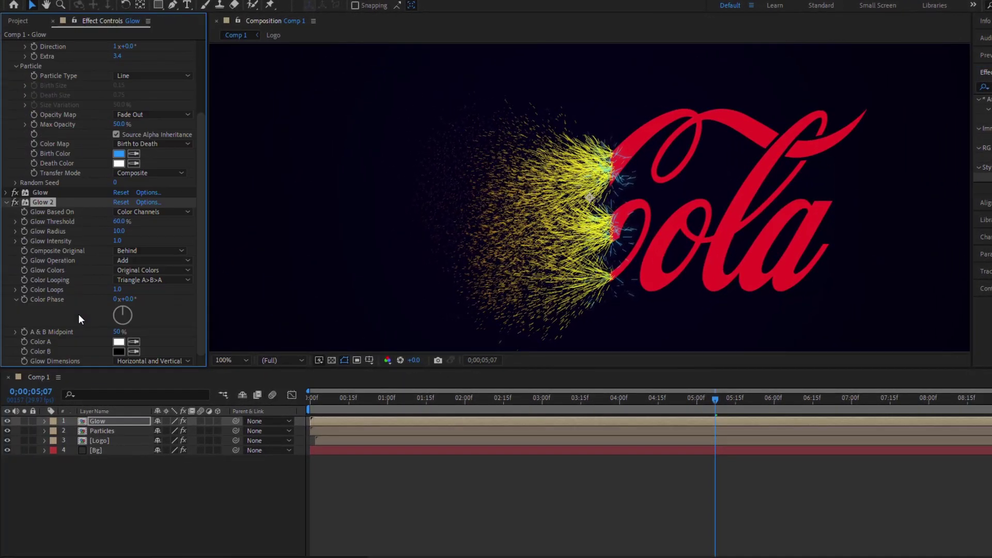
{"action": "left_click", "coordinate": [0, 205]}
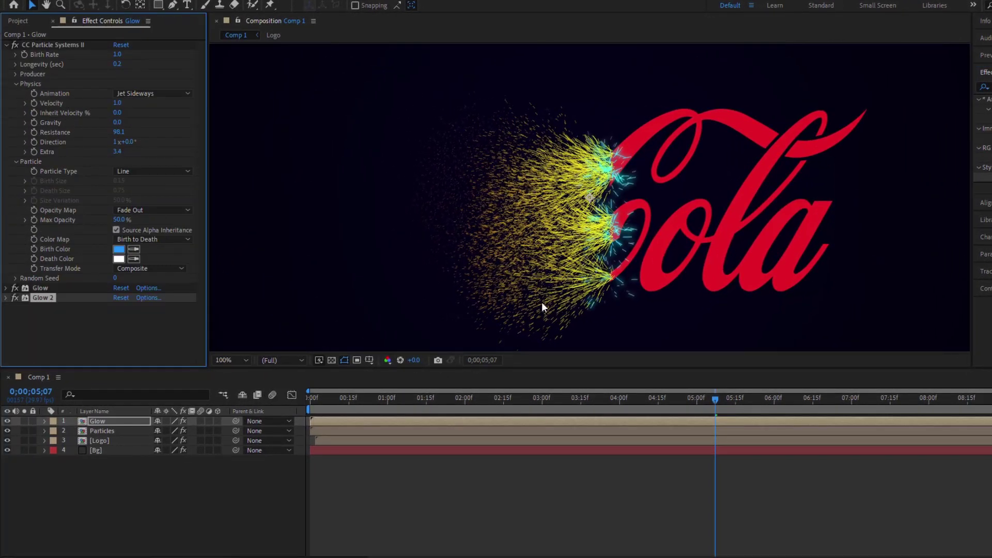
Preview the glowing particle animation from about 0;00;03;07
{"action": "scroll", "coordinate": [564, 265], "scroll_direction": "down", "scroll_amount": 2}
{"action": "left_click_drag", "start_coordinate": [715, 397], "coordinate": [563, 399]}
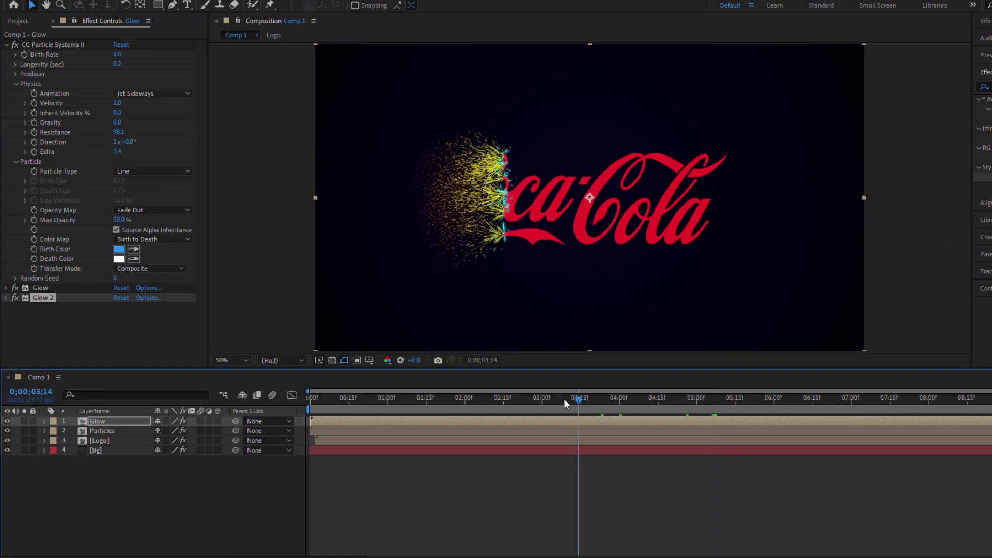
{"action": "key", "text": "space"}
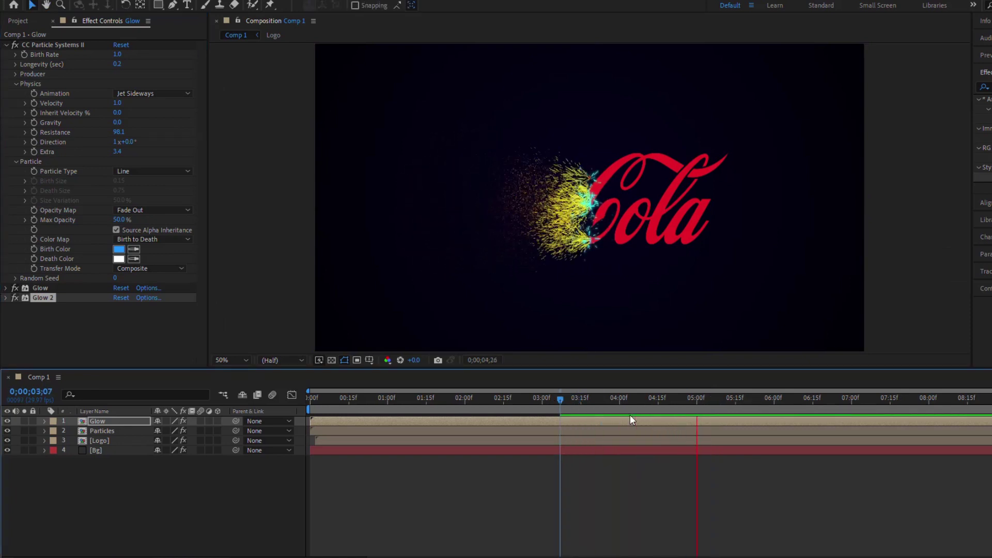
{"action": "key", "text": "space"}
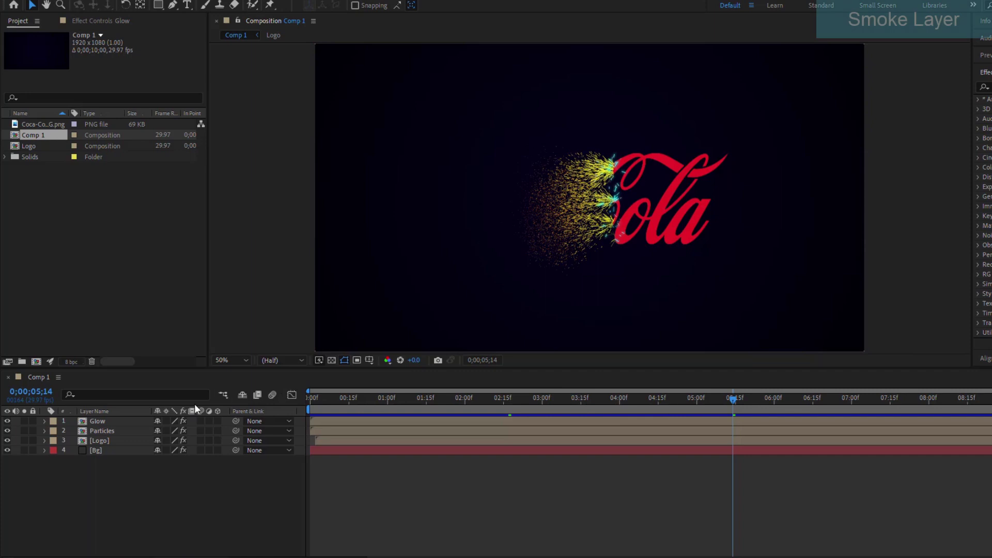
Duplicate the Particles layer, rename the copy Smoke, and place it between the Particles and Logo layers
{"action": "left_click", "coordinate": [102, 431]}
{"action": "key", "text": "ctrl+d"}
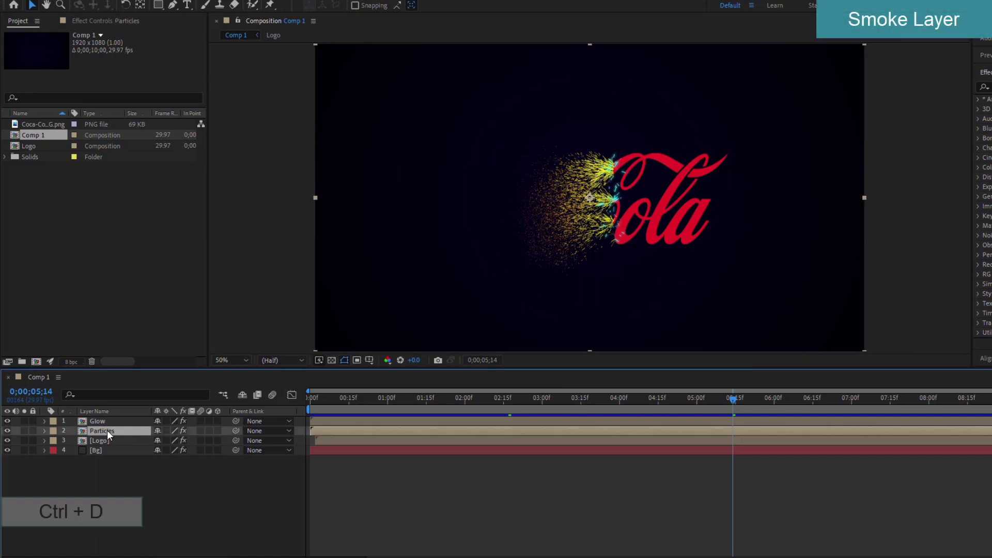
{"action": "key", "text": "ctrl+d"}
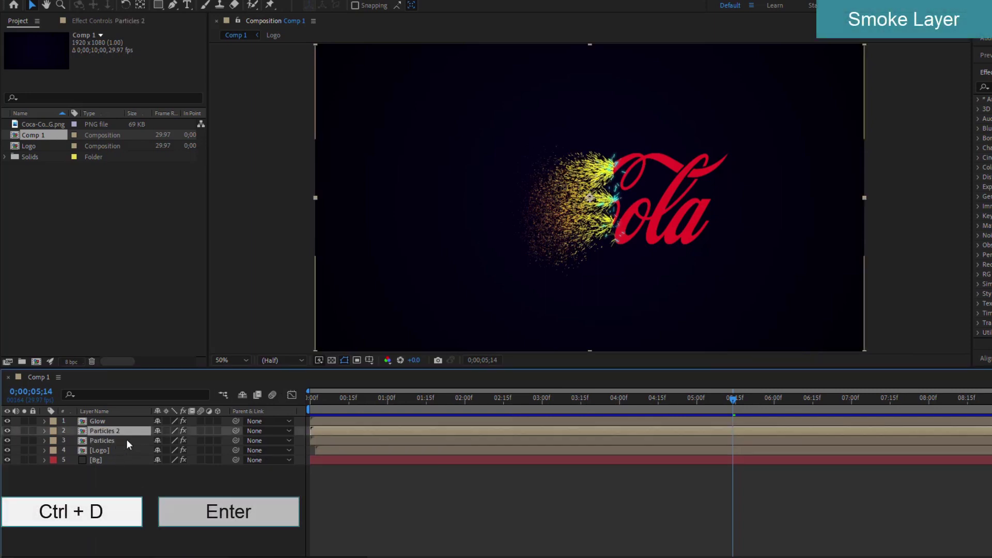
{"action": "key", "text": "Return"}
{"action": "type", "text": "Sm"}
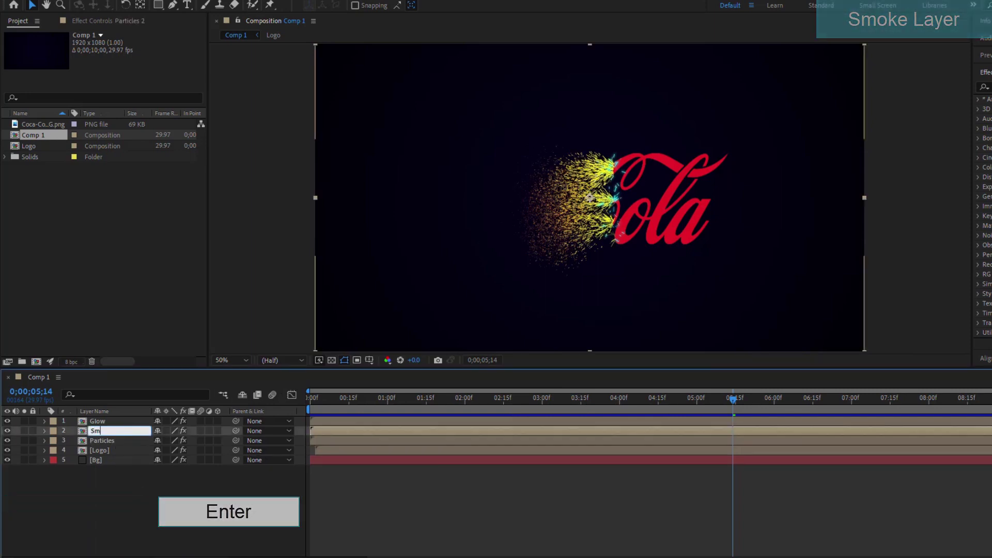
{"action": "type", "text": "oke"}
{"action": "key", "text": "Return"}
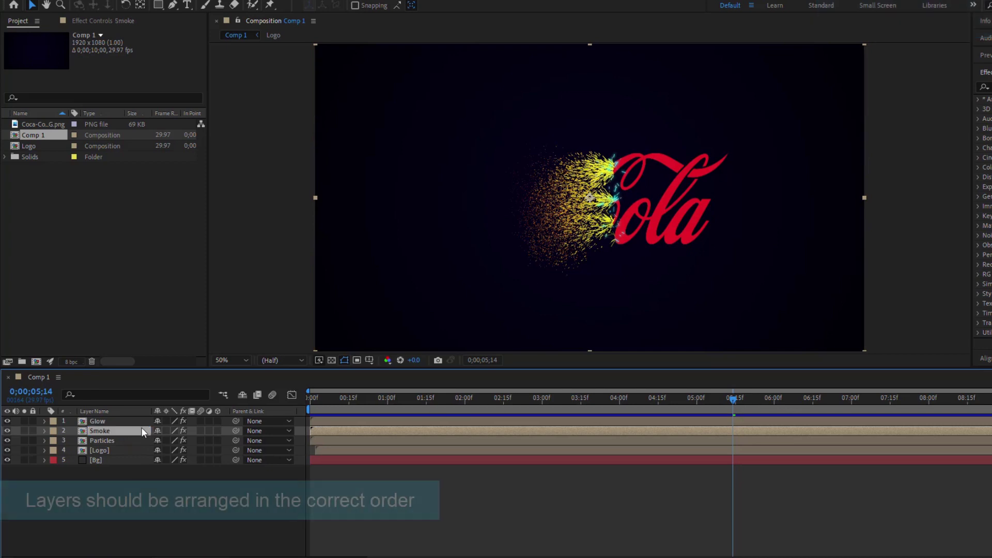
{"action": "left_click_drag", "start_coordinate": [143, 432], "coordinate": [129, 444]}
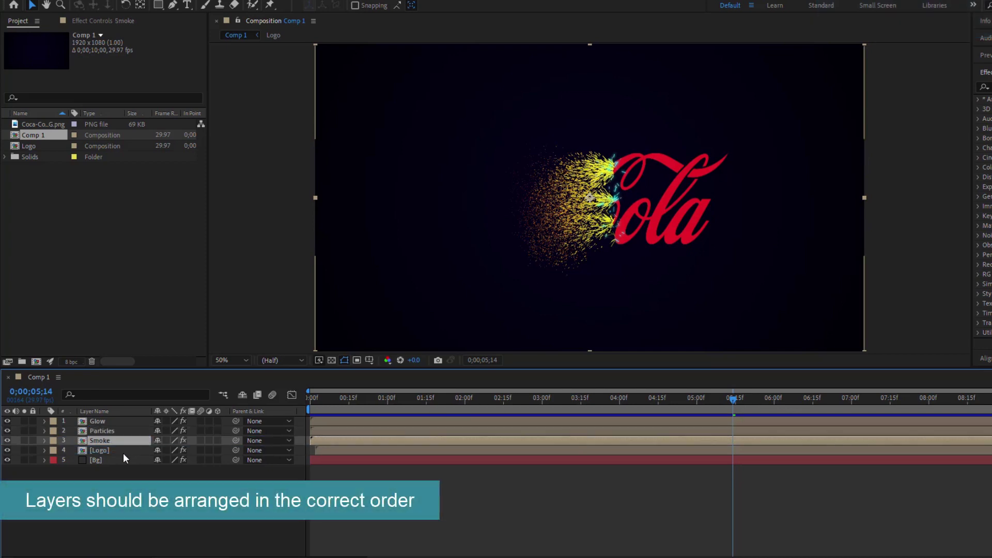
In the Smoke layer's CC Particle Systems II, set Death Color to near-black and Birth Color to red (about FA2020)
{"action": "left_click", "coordinate": [108, 22]}
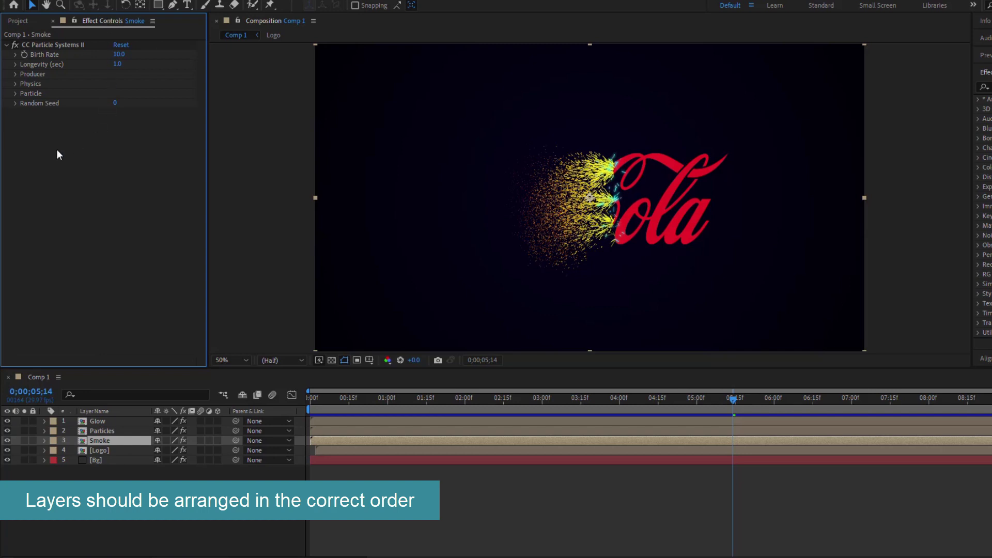
{"action": "left_click", "coordinate": [16, 93]}
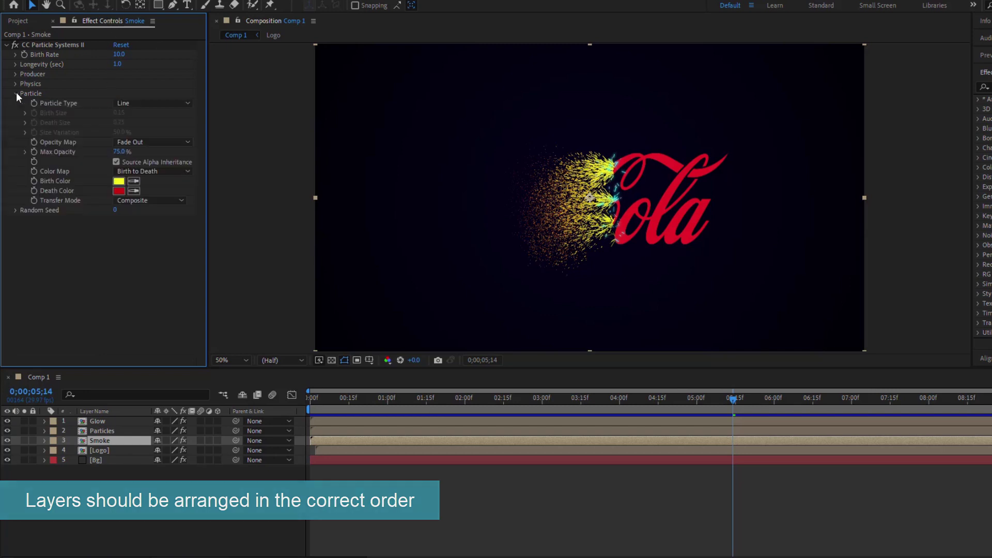
{"action": "left_click", "coordinate": [120, 191]}
{"action": "left_click", "coordinate": [252, 497]}
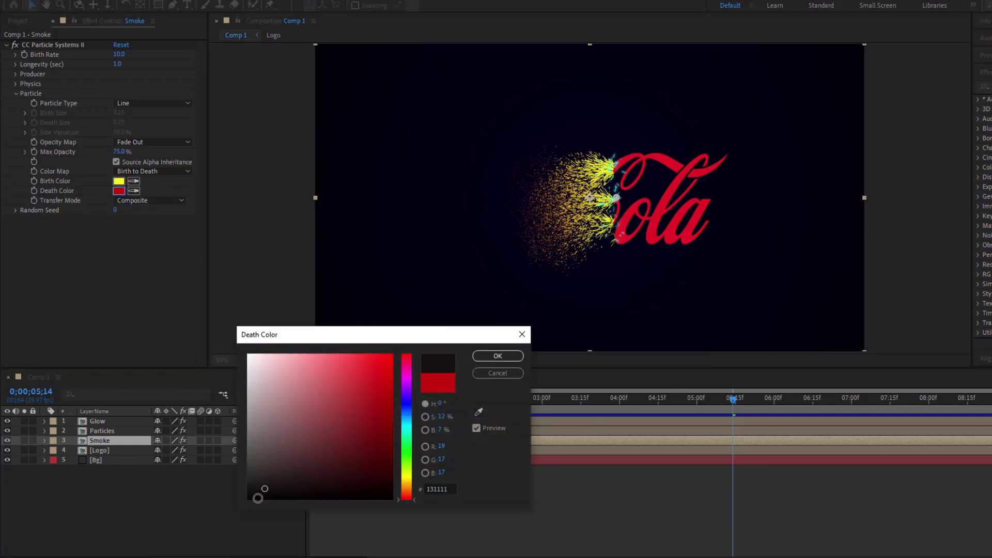
{"action": "left_click", "coordinate": [490, 358]}
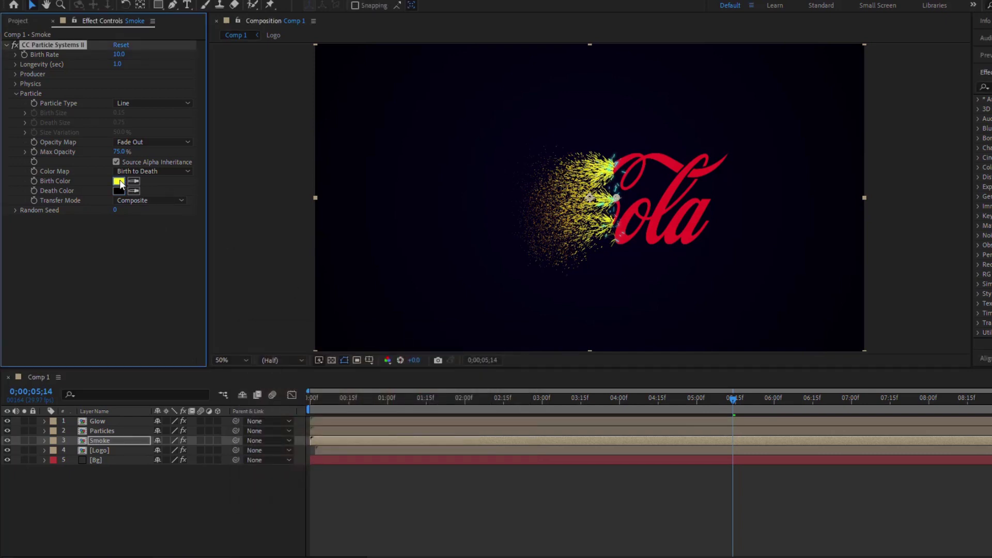
{"action": "left_click", "coordinate": [118, 181]}
{"action": "left_click_drag", "start_coordinate": [406, 475], "coordinate": [407, 506]}
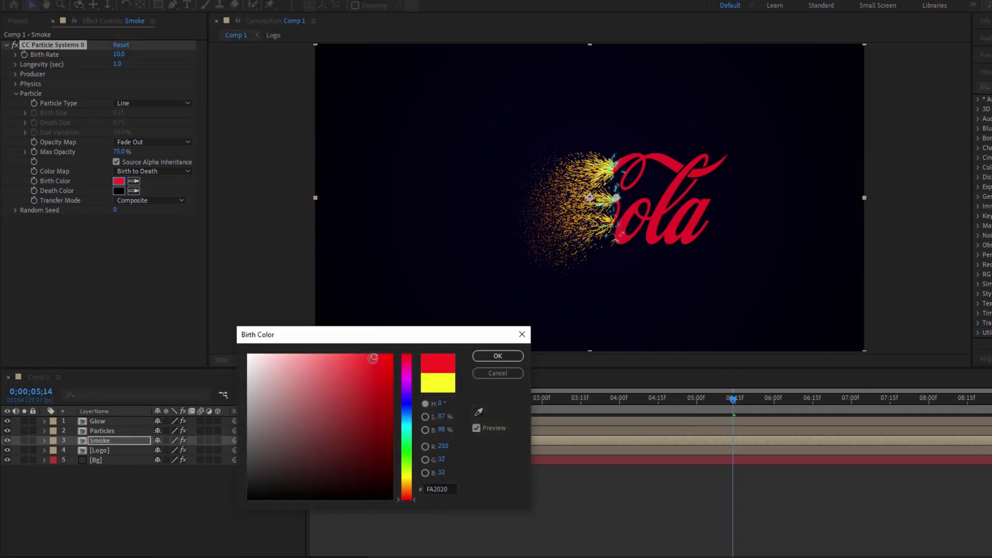
{"action": "left_click", "coordinate": [485, 358]}
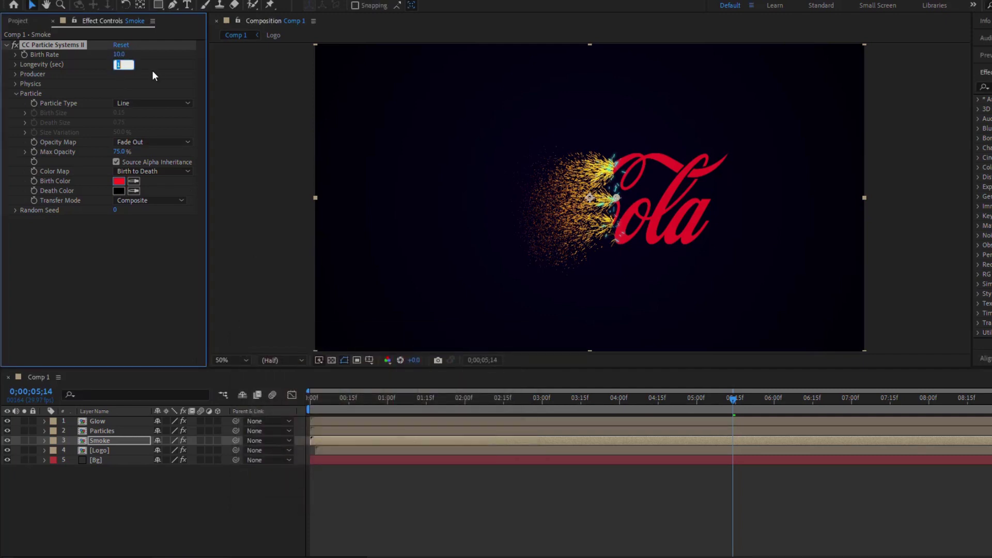
In the Smoke layer's CC Particle Systems II, set Longevity to 5 seconds and the Physics Velocity to 0.3
{"action": "type", "text": "5"}
{"action": "key", "text": "Return"}
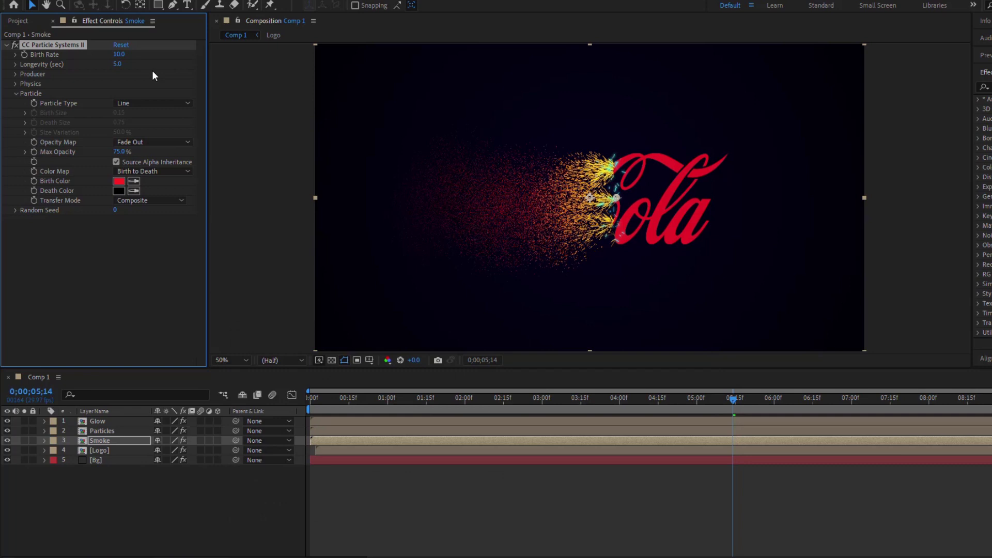
{"action": "left_click", "coordinate": [15, 84]}
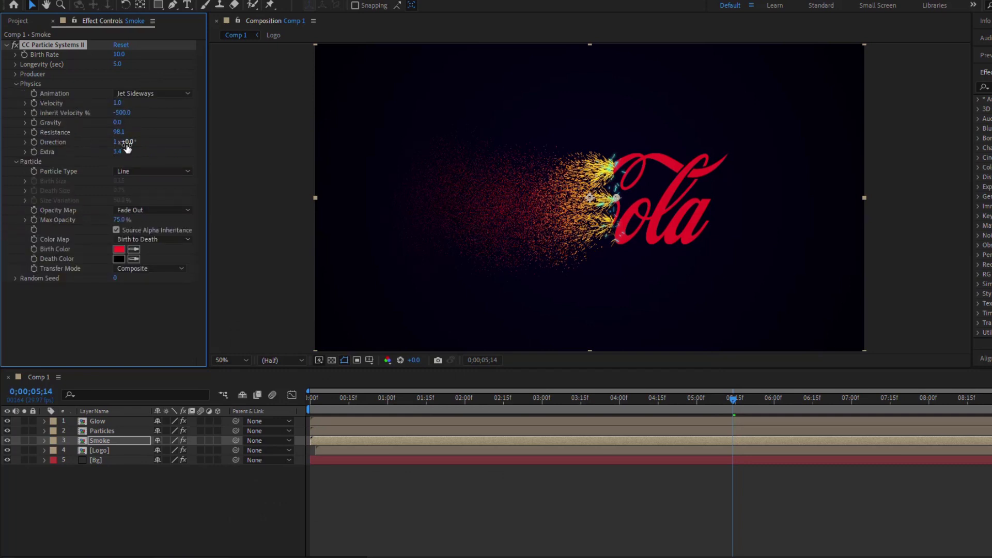
{"action": "left_click", "coordinate": [118, 103]}
{"action": "type", "text": "0.3"}
{"action": "key", "text": "Return"}
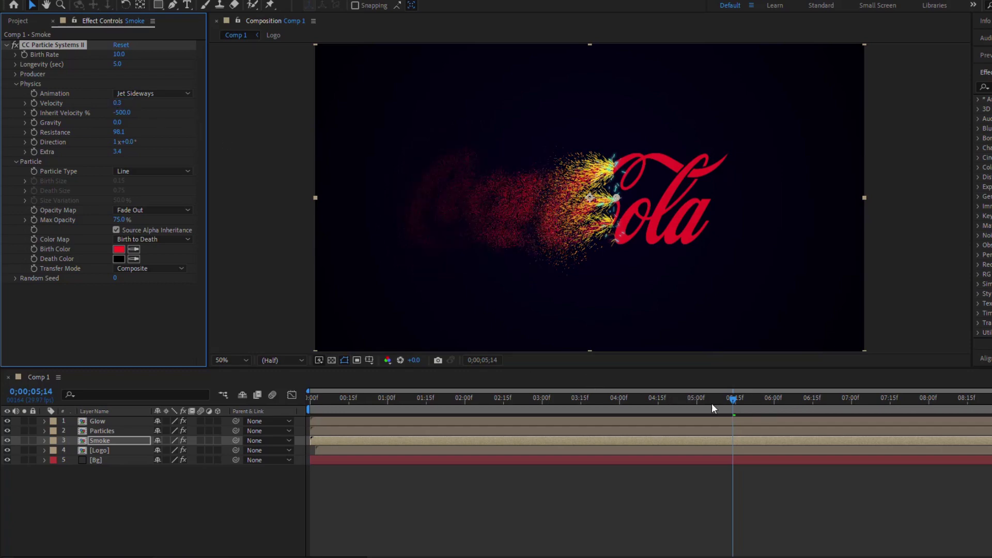
Preview the animation with the smoke layer from about 0;00;01;03, and park the playhead at about 0;00;04;21
{"action": "left_click_drag", "start_coordinate": [735, 404], "coordinate": [396, 404]}
{"action": "key", "text": "space"}
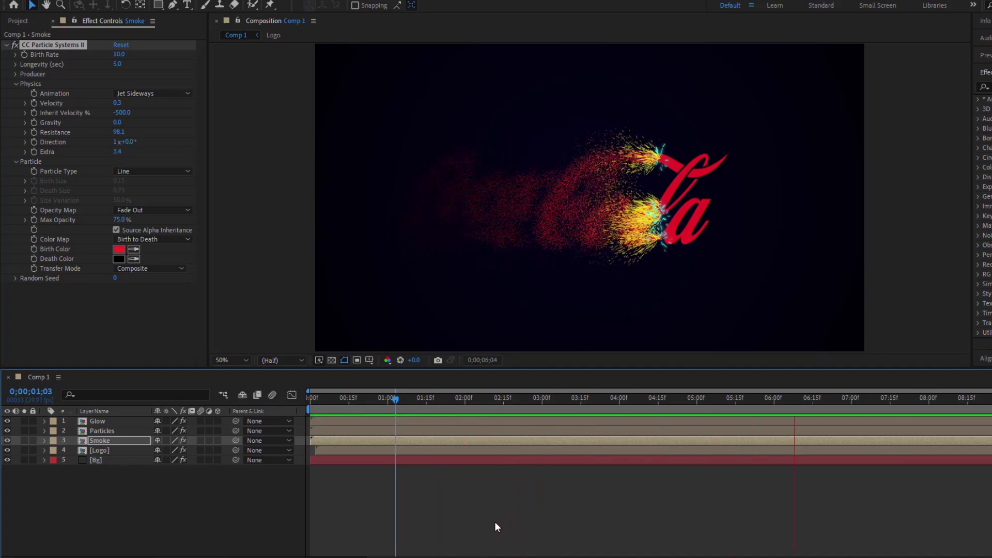
{"action": "left_click", "coordinate": [673, 420]}
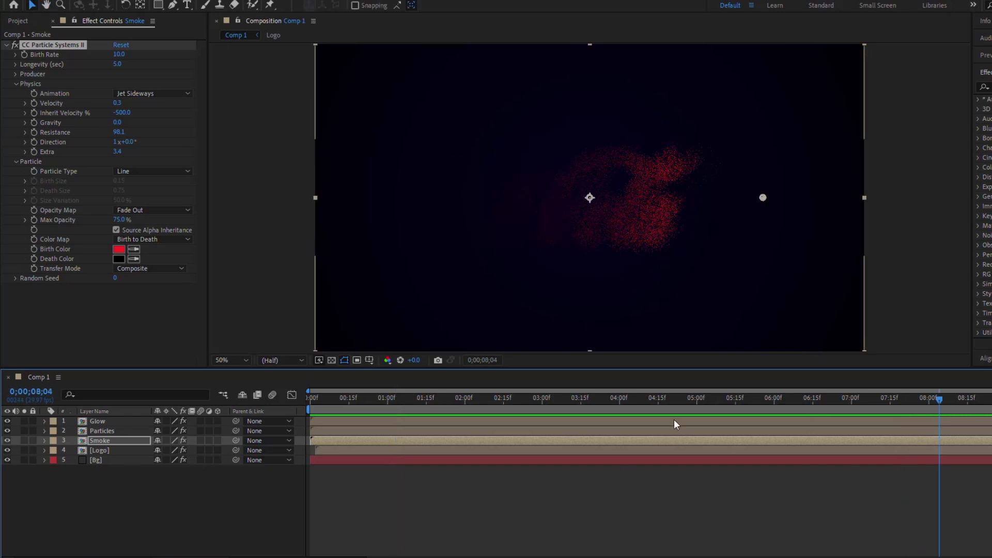
{"action": "left_click", "coordinate": [673, 400]}
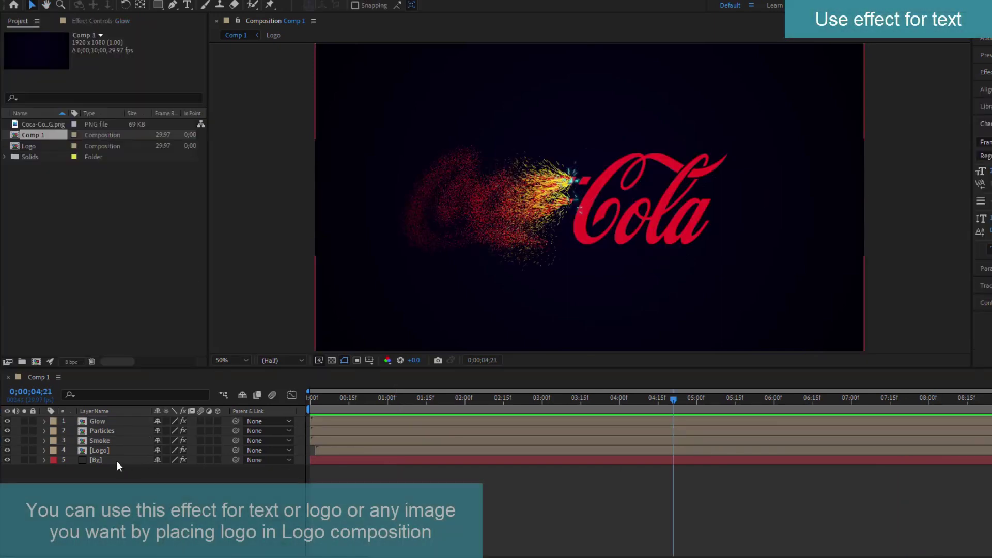
Open the Logo composition from its layer in Comp 1 and hide the Coca-Cola PNG layer
{"action": "left_click", "coordinate": [101, 448]}
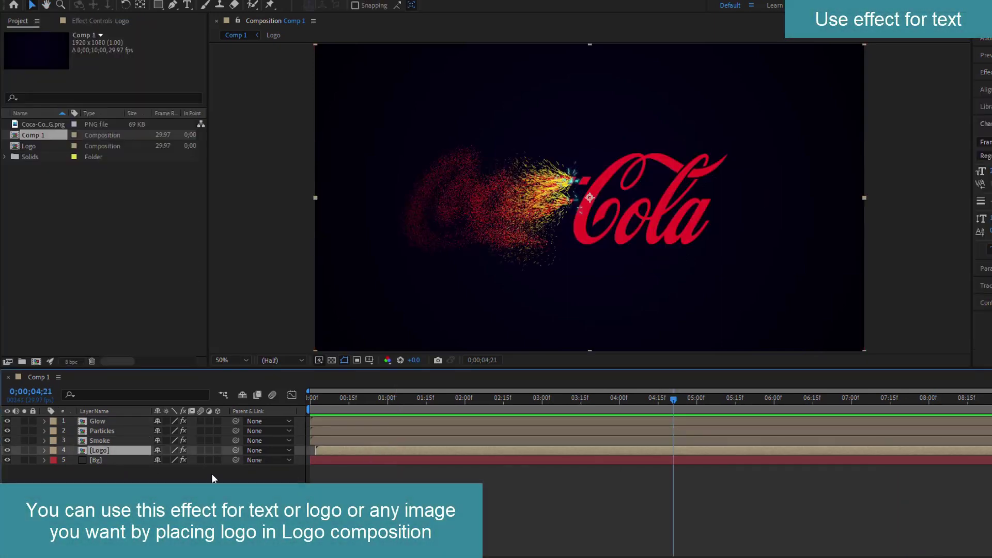
{"action": "double_click", "coordinate": [106, 452]}
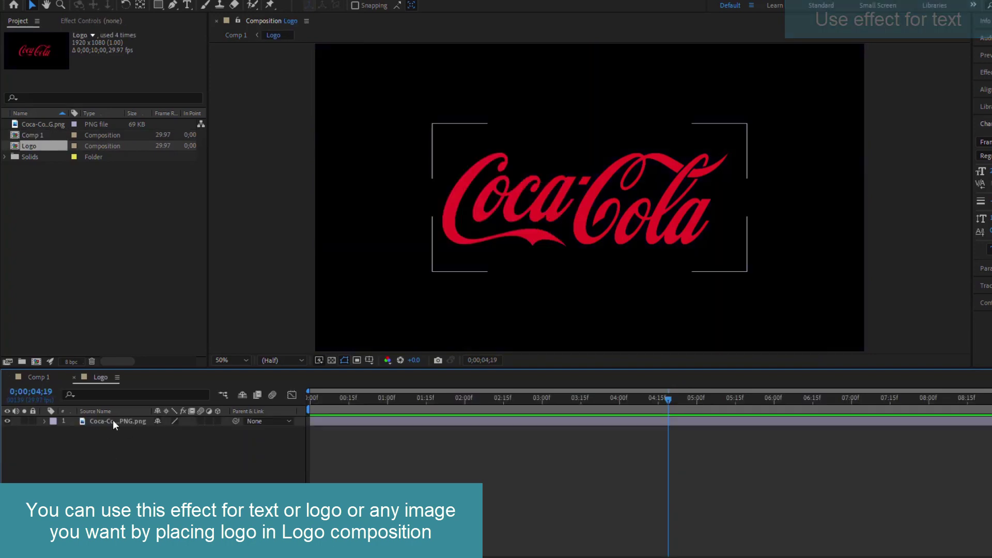
{"action": "left_click", "coordinate": [8, 421]}
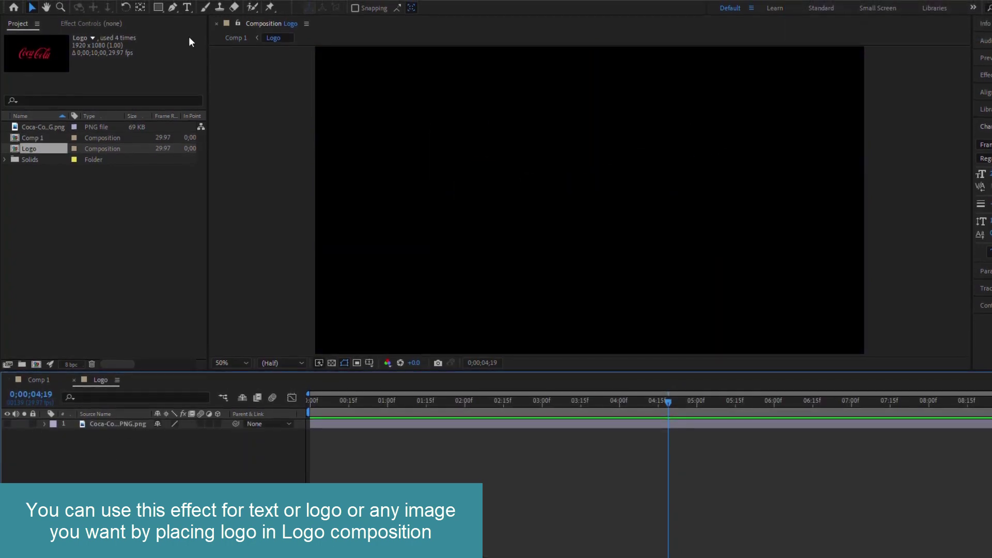
Add a text layer reading OCTOPUS to the Logo composition and center it horizontally in the frame
{"action": "left_click", "coordinate": [187, 5]}
{"action": "left_click", "coordinate": [427, 189]}
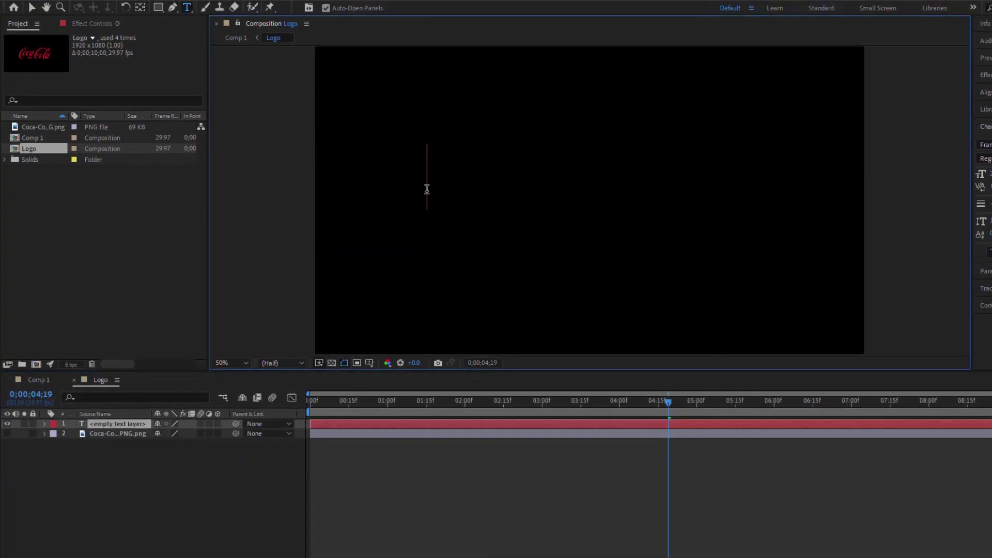
{"action": "type", "text": "OCTOPUS"}
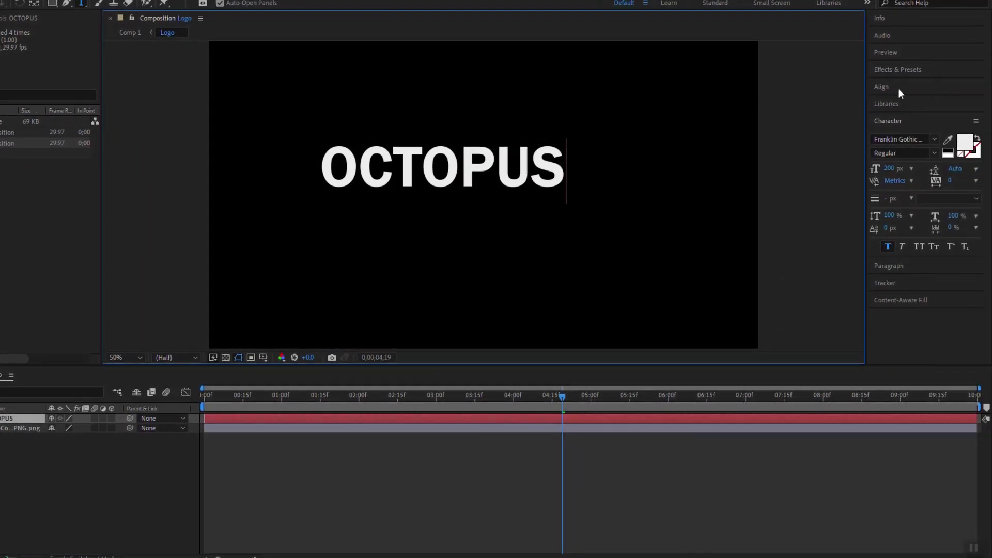
{"action": "left_click", "coordinate": [898, 88]}
{"action": "left_click", "coordinate": [895, 113]}
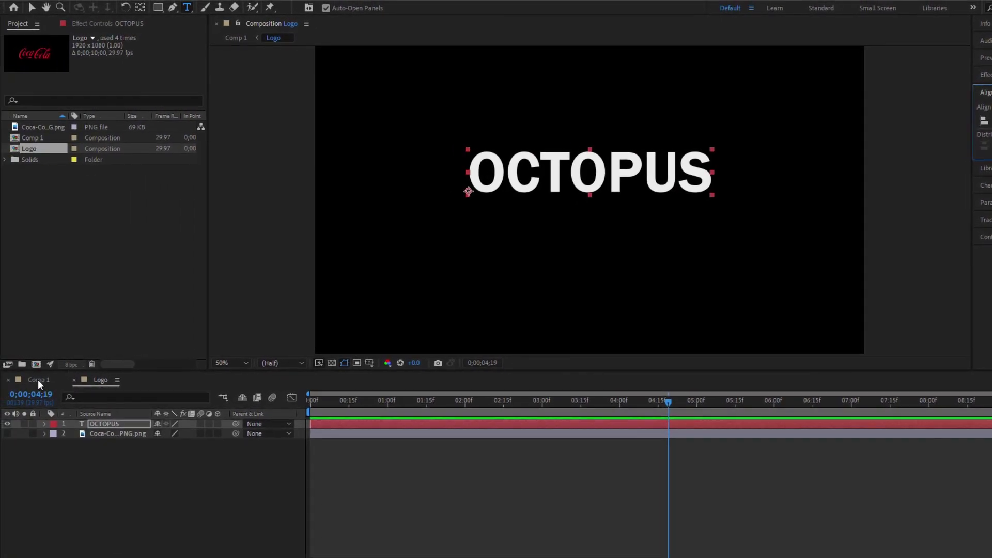
Return to Comp 1 and preview the text particle animation from about 0;00;01;19
{"action": "left_click", "coordinate": [38, 379]}
{"action": "left_click_drag", "start_coordinate": [670, 403], "coordinate": [448, 429]}
{"action": "key", "text": "space"}
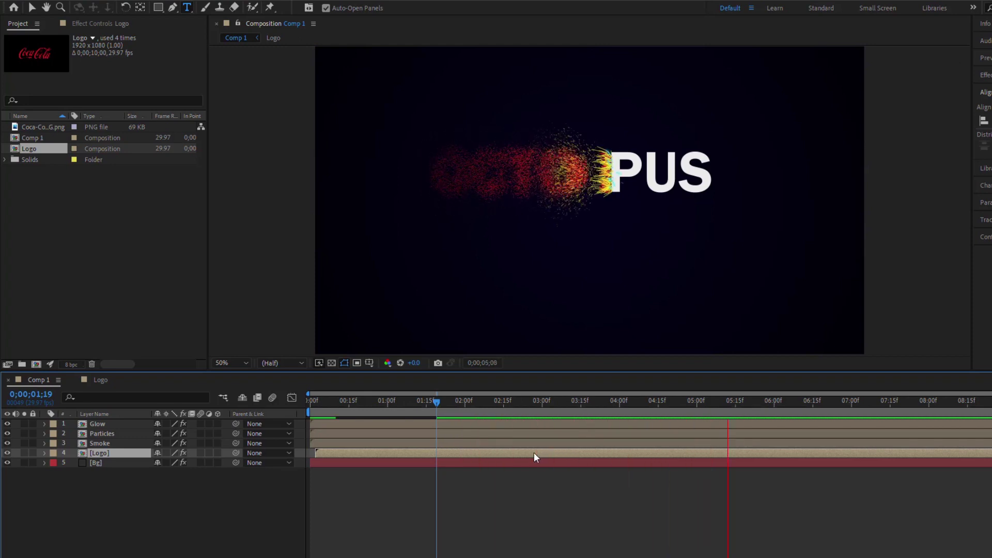
{"action": "key", "text": "space"}
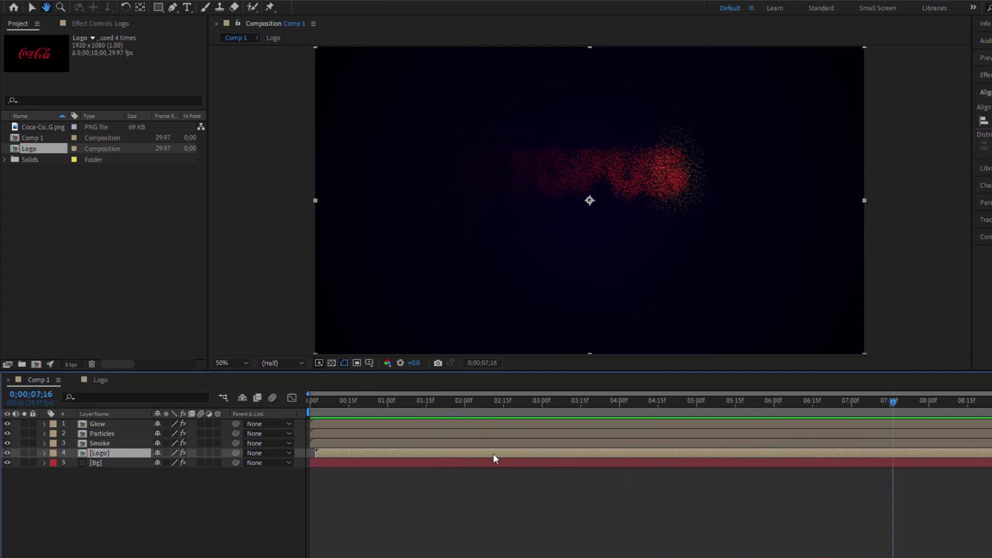